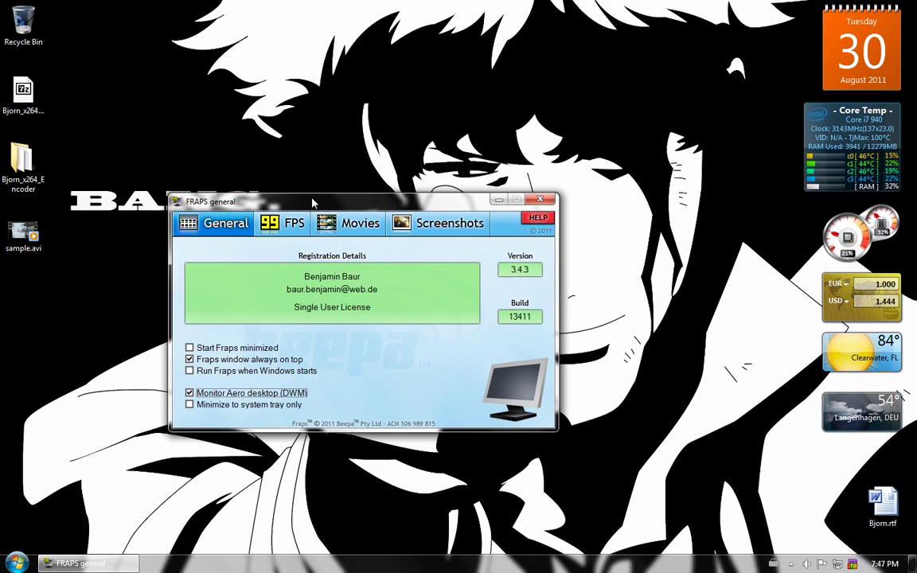
Step: Minimize the FRAPS settings window and refresh the desktop twice
click(476, 172)
right_click(254, 215)
click(281, 266)
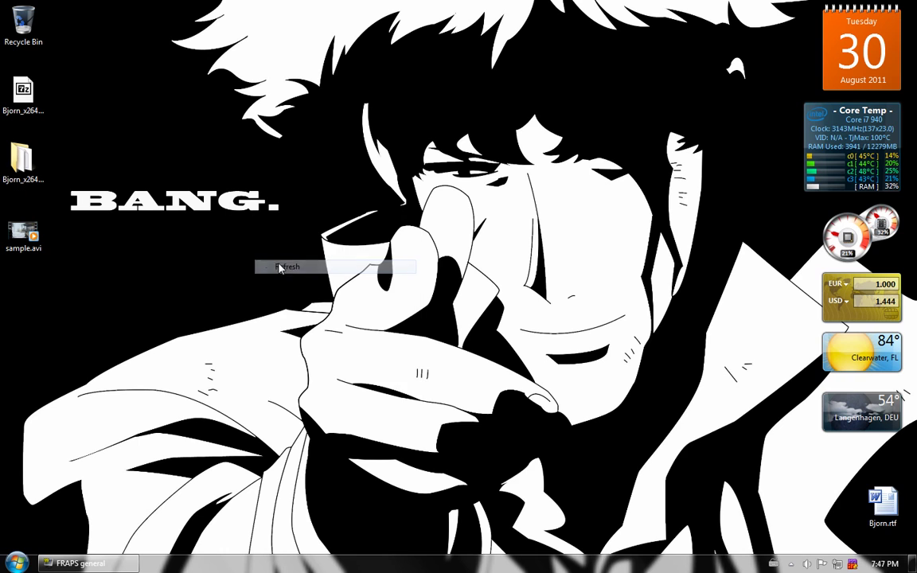
right_click(358, 147)
click(390, 199)
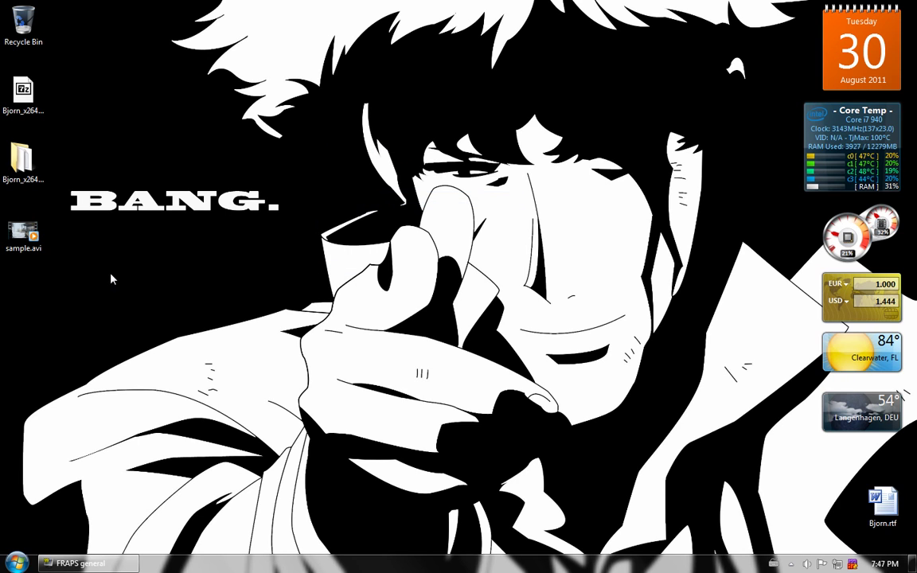
Step: Open the Bjorn_x264_Encoder folder, minimize it, and refresh the desktop
double_click(38, 167)
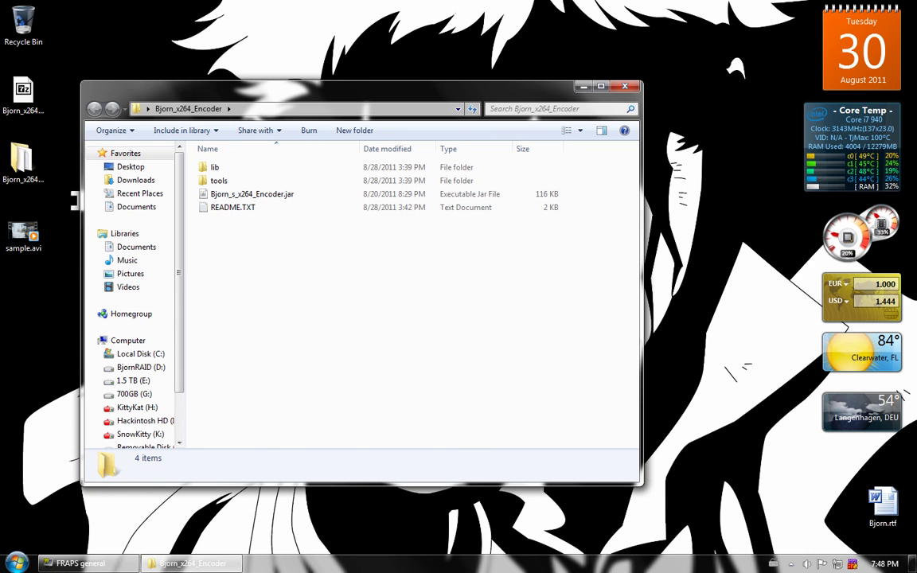
click(584, 86)
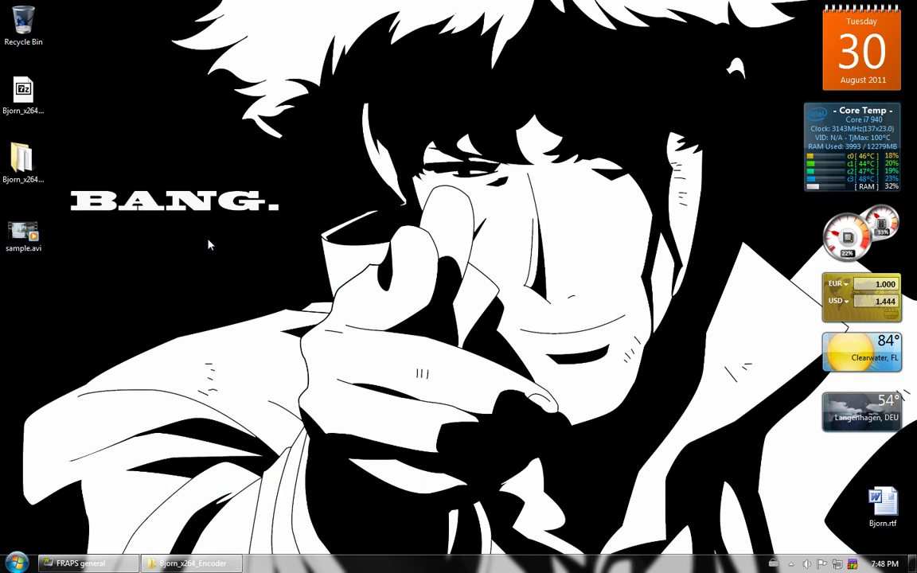
click(35, 98)
right_click(341, 115)
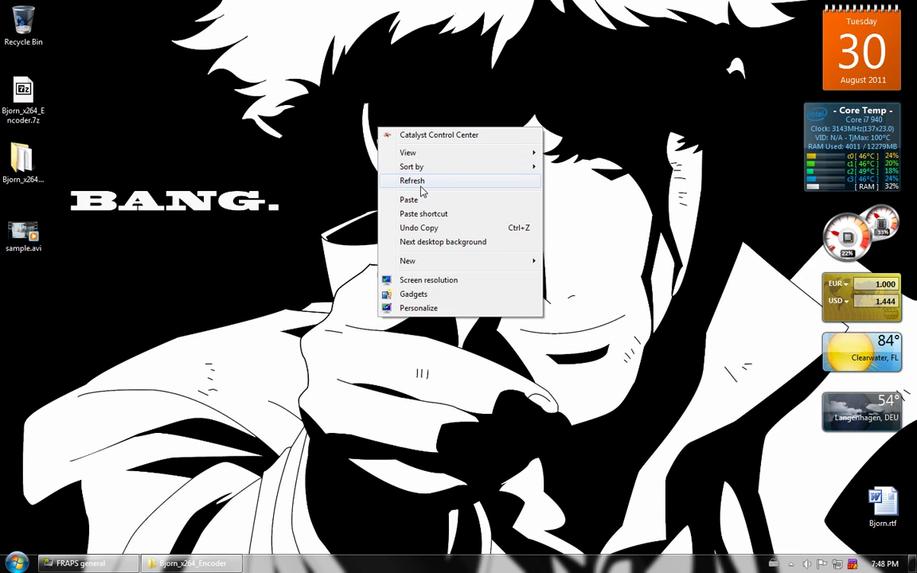
click(381, 159)
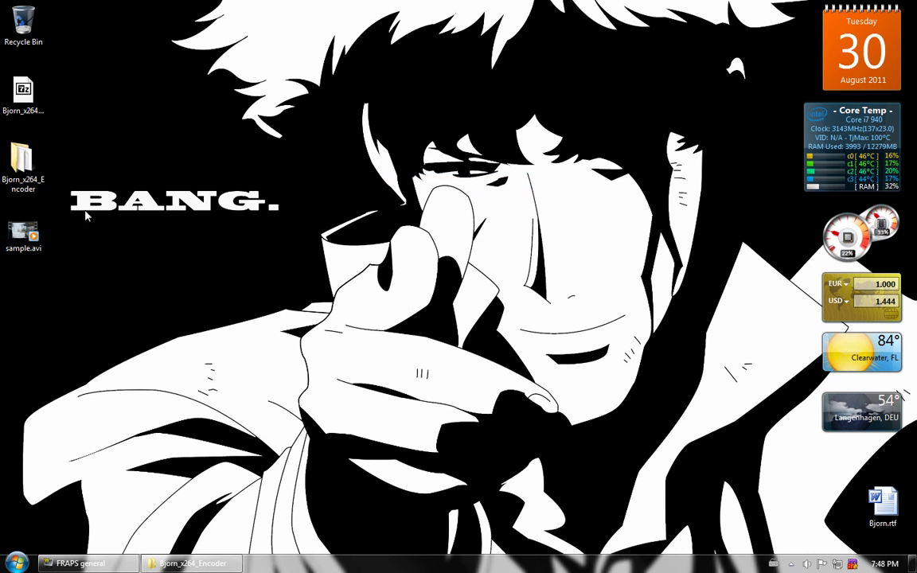
Step: Restore the folder window, toggle it maximized and back, then widen and reposition it
click(191, 563)
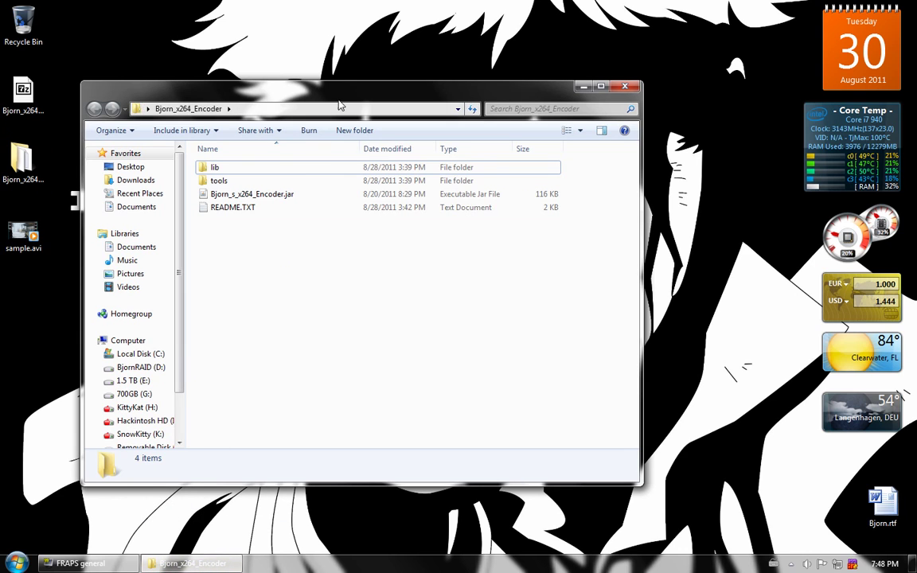
drag(340, 95, 389, 93)
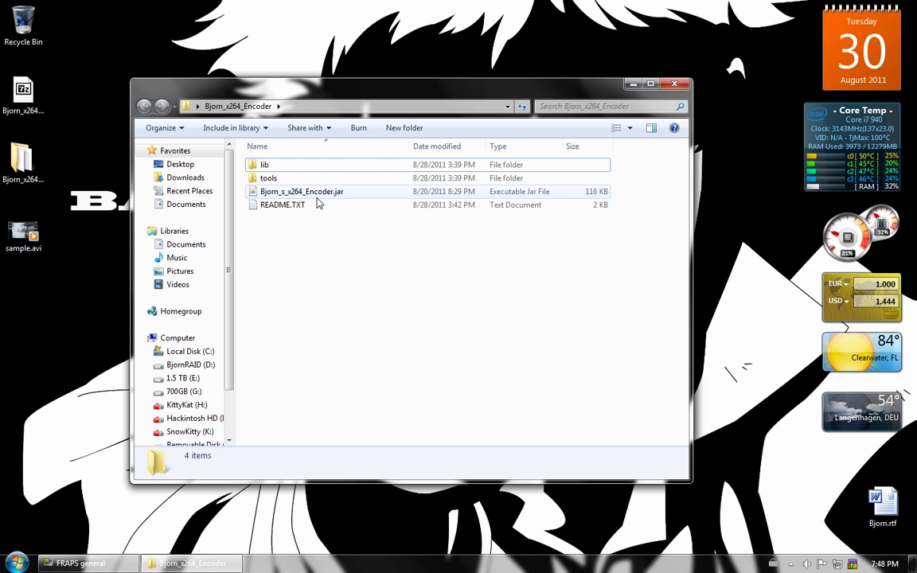
click(653, 86)
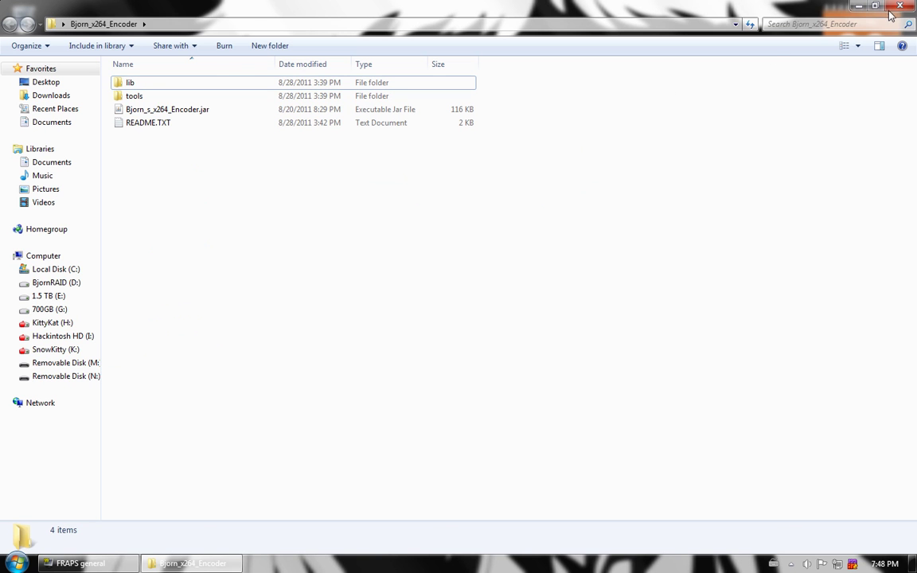
click(875, 5)
click(653, 84)
click(876, 6)
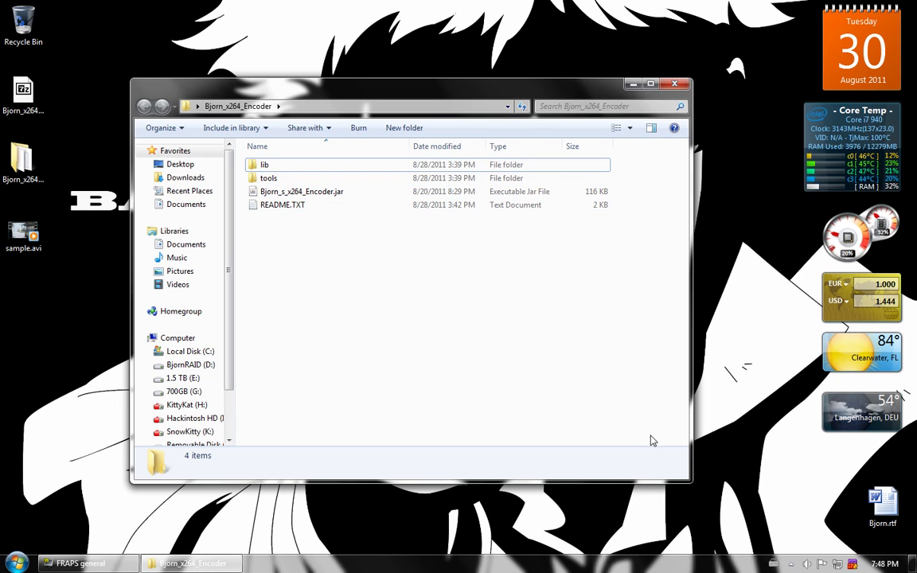
drag(691, 417, 788, 405)
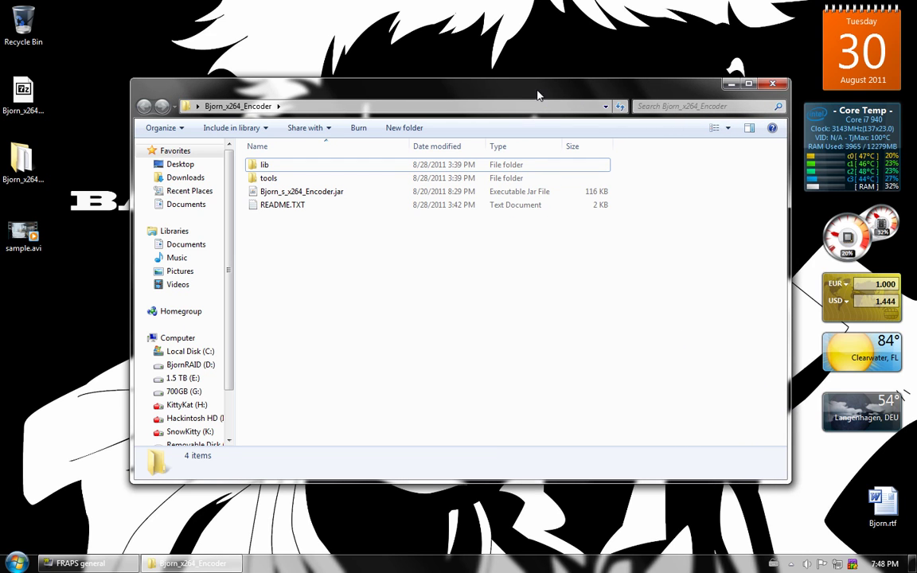
drag(541, 92, 476, 126)
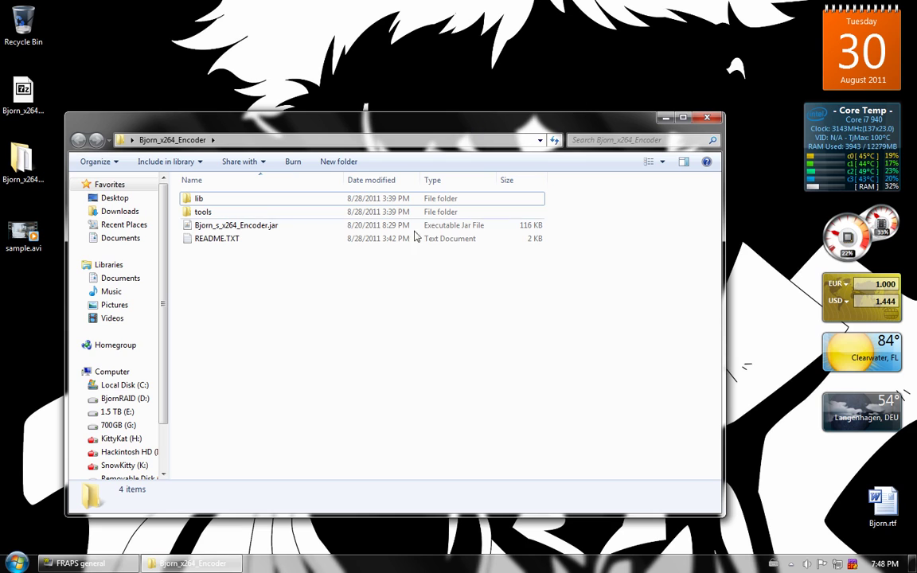
Step: Browse into tools > Mac > x264 > local, then go back to the encoder's top folder
double_click(245, 213)
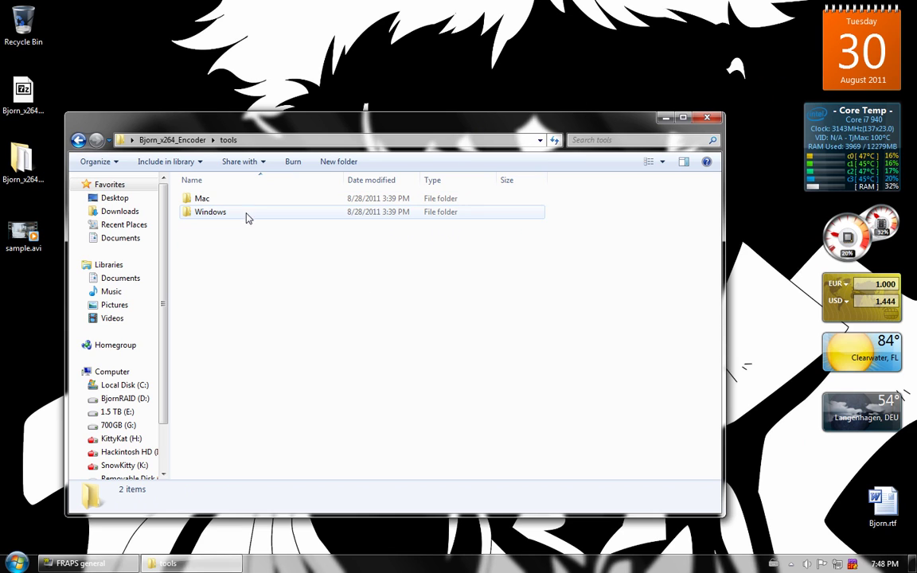
double_click(213, 198)
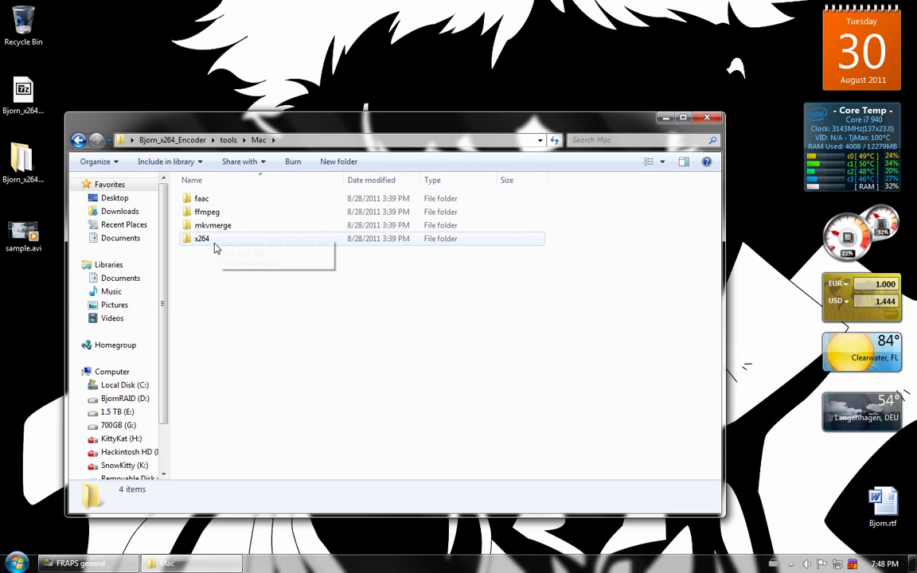
double_click(211, 240)
double_click(195, 199)
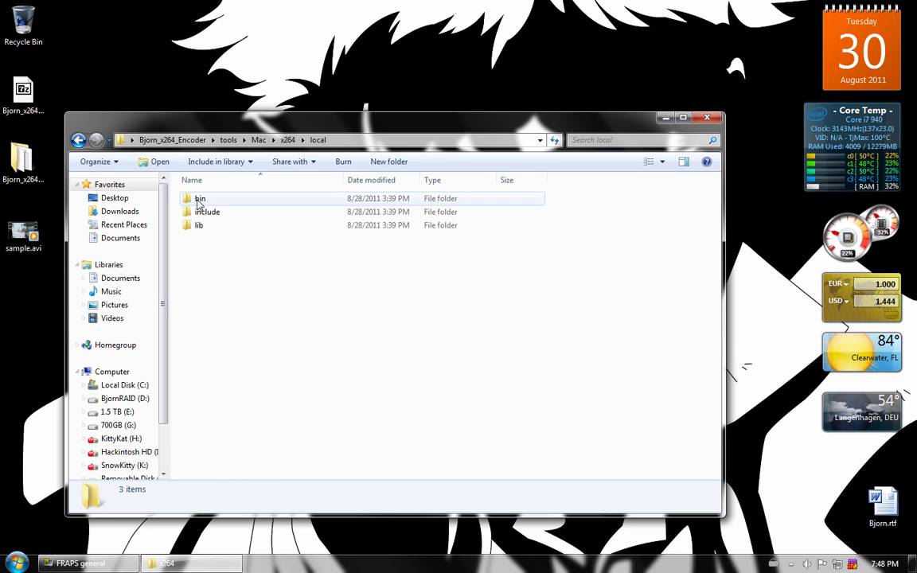
click(78, 140)
click(78, 140)
click(78, 140)
click(78, 141)
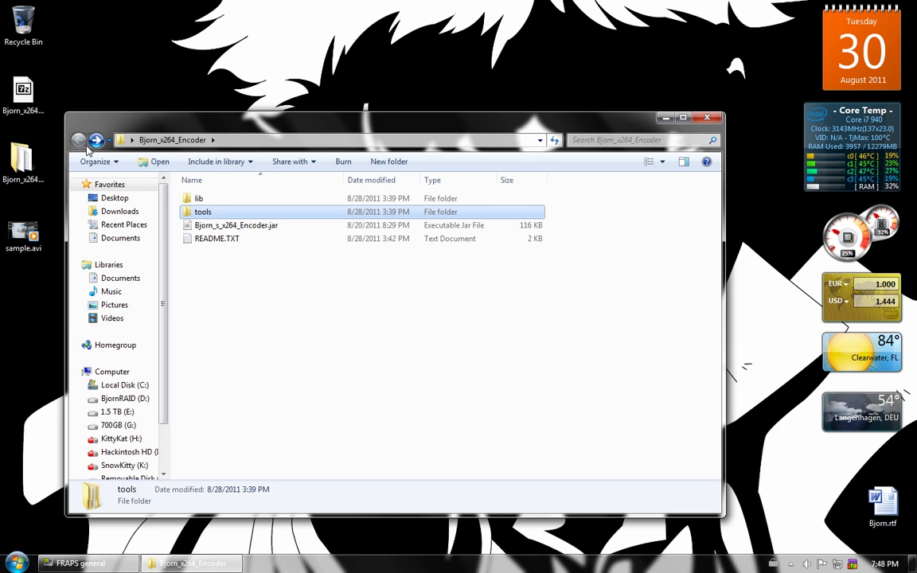
drag(305, 119, 316, 111)
click(392, 327)
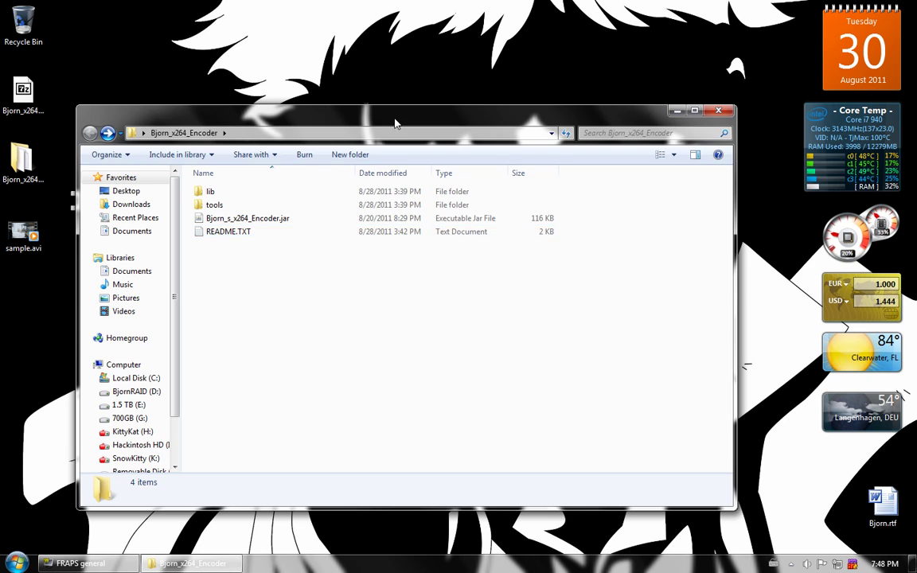
drag(395, 123, 381, 141)
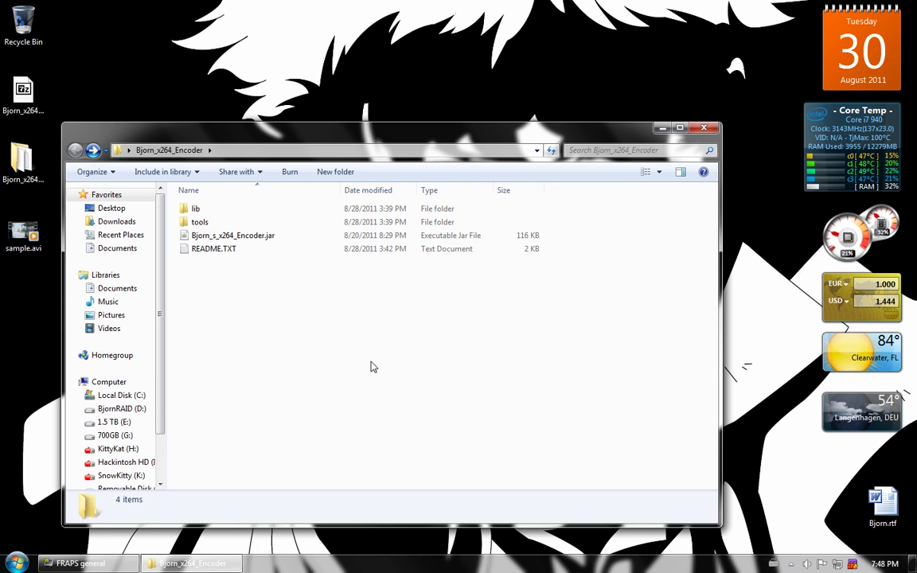
Step: Launch the encoder and choose sample.avi from the Desktop as the video input
click(203, 236)
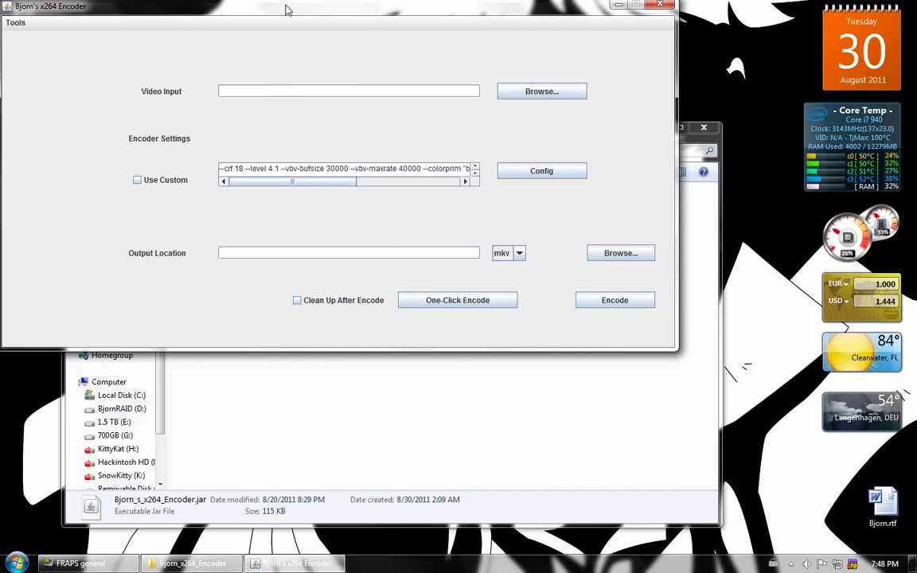
drag(291, 13, 392, 111)
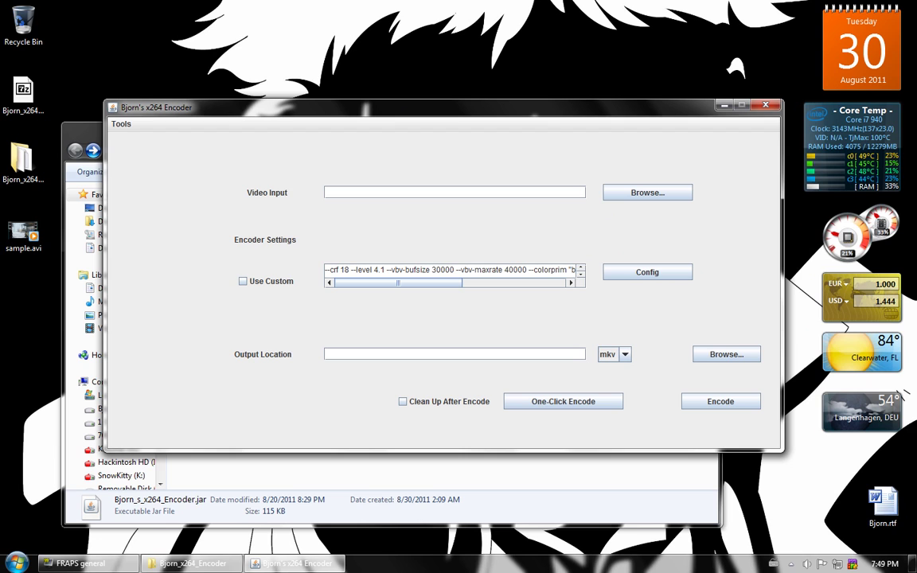
click(637, 195)
click(528, 195)
scroll(531, 226, up, 2)
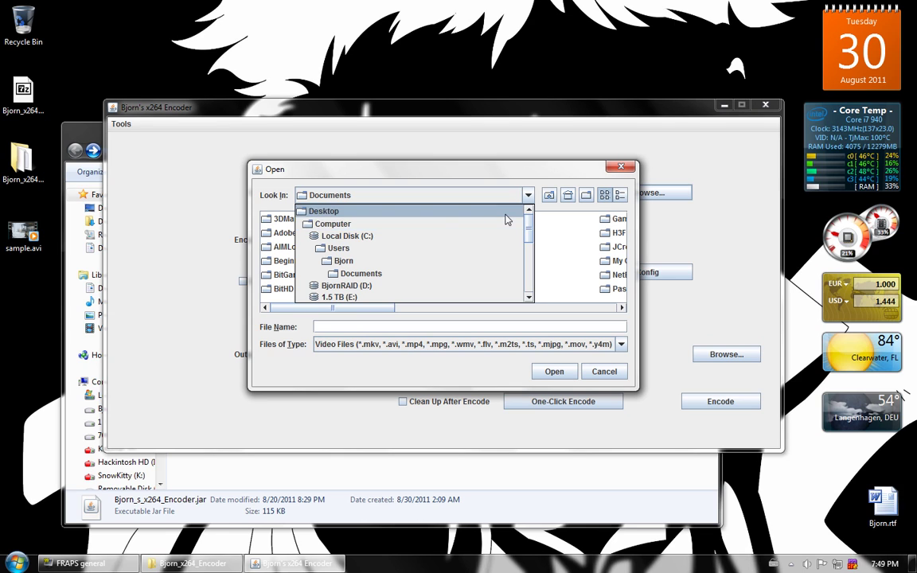
click(505, 213)
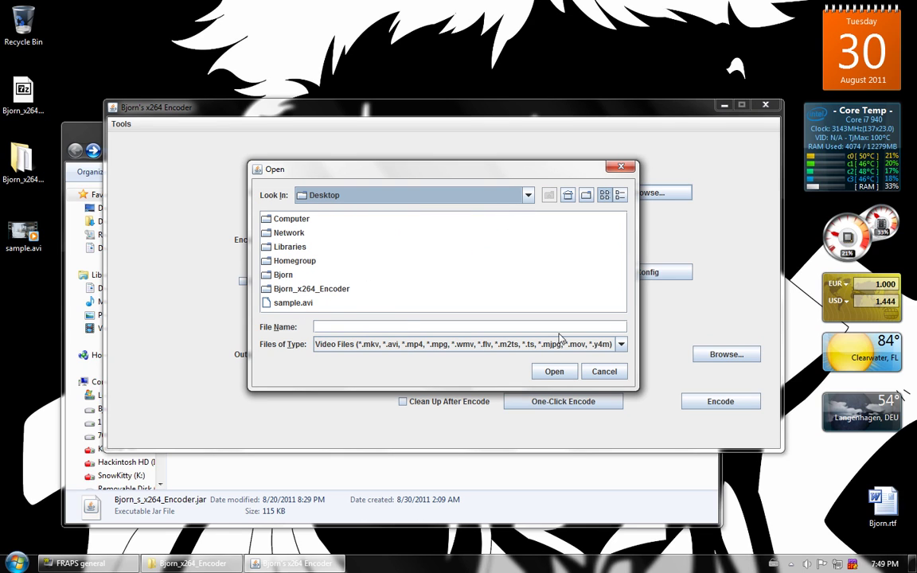
click(623, 344)
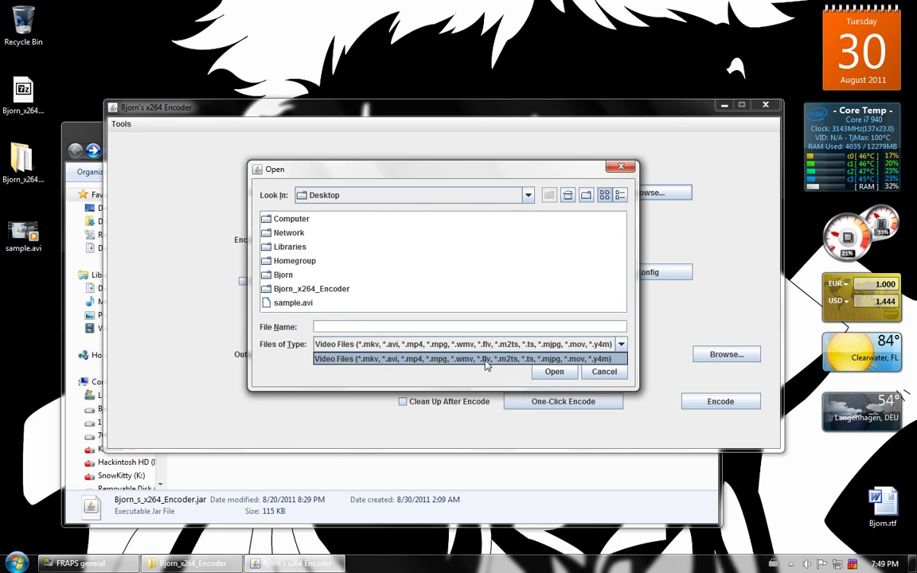
click(621, 344)
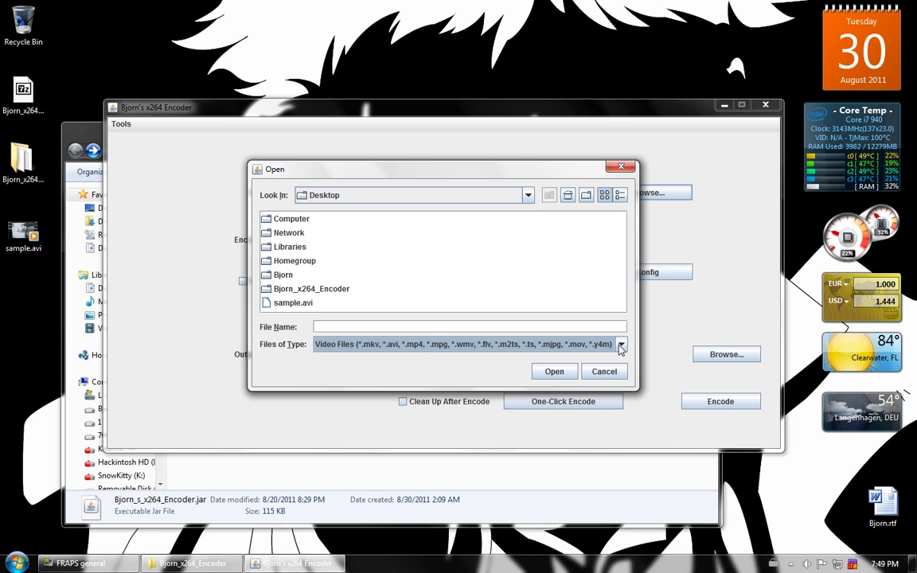
click(293, 303)
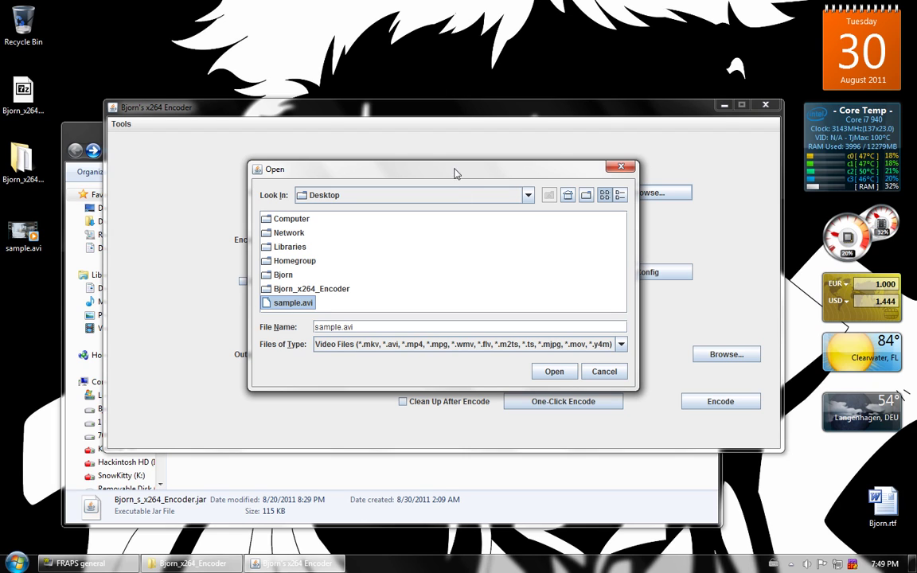
mouse_move(455, 172)
mouse_down()
mouse_move(444, 169)
mouse_move(512, 175)
mouse_move(440, 168)
mouse_up()
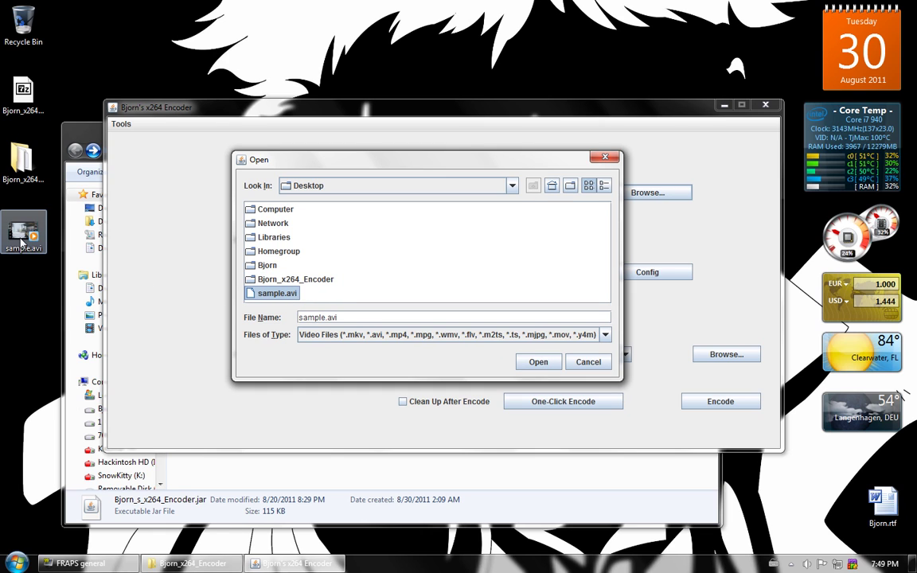
click(538, 361)
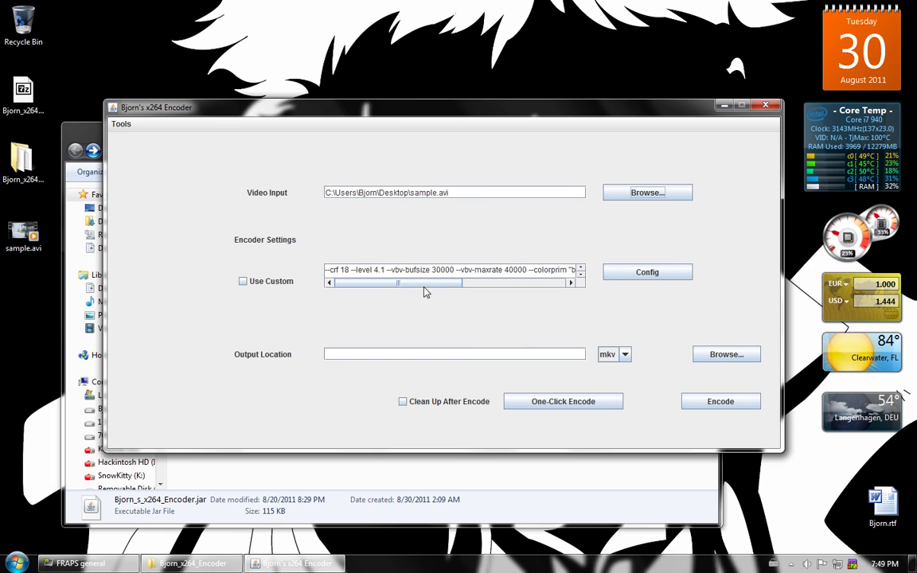
Step: Open the Encoding Options dialog
drag(397, 284, 358, 291)
drag(389, 289, 372, 296)
drag(440, 284, 383, 289)
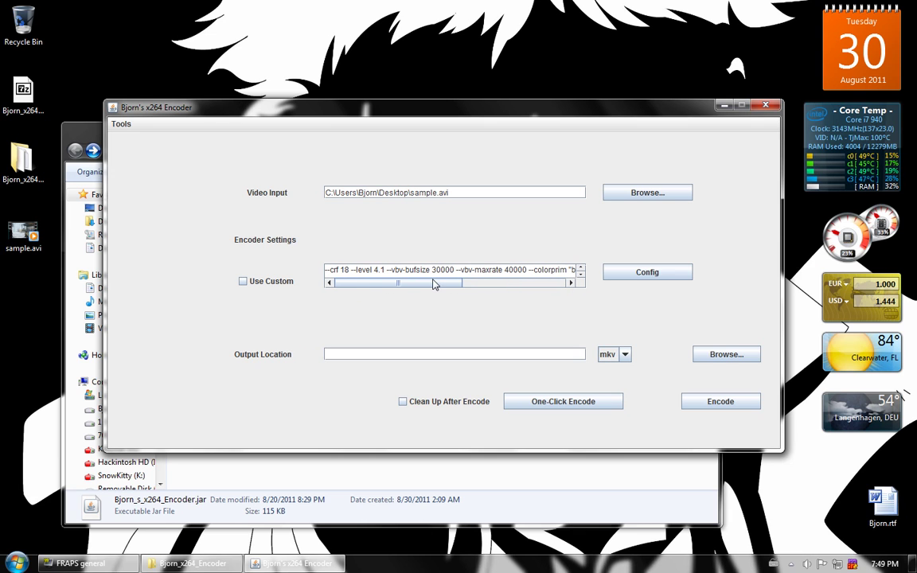
click(644, 273)
Step: Set the mode to Constant Rate Factor with quality 20 and the Faster speed preset
drag(273, 13, 516, 244)
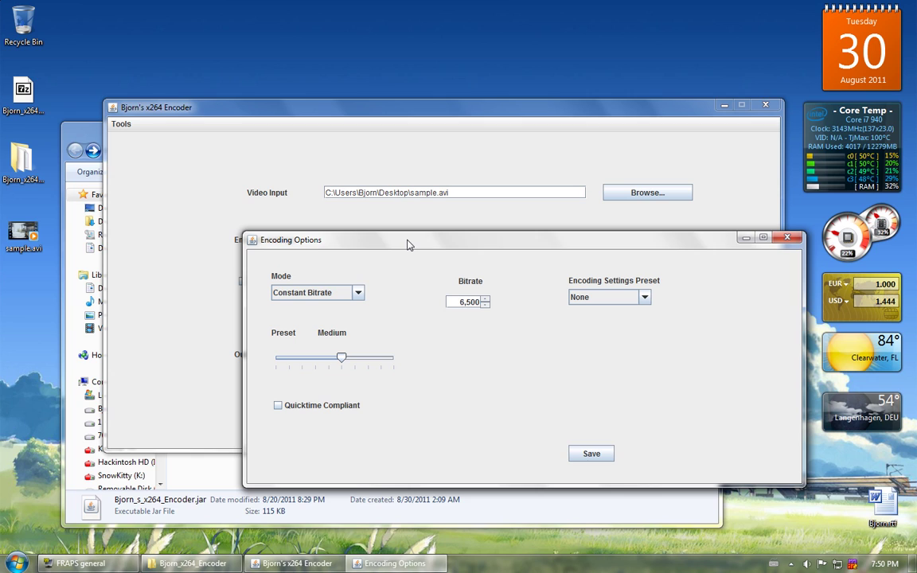
click(358, 295)
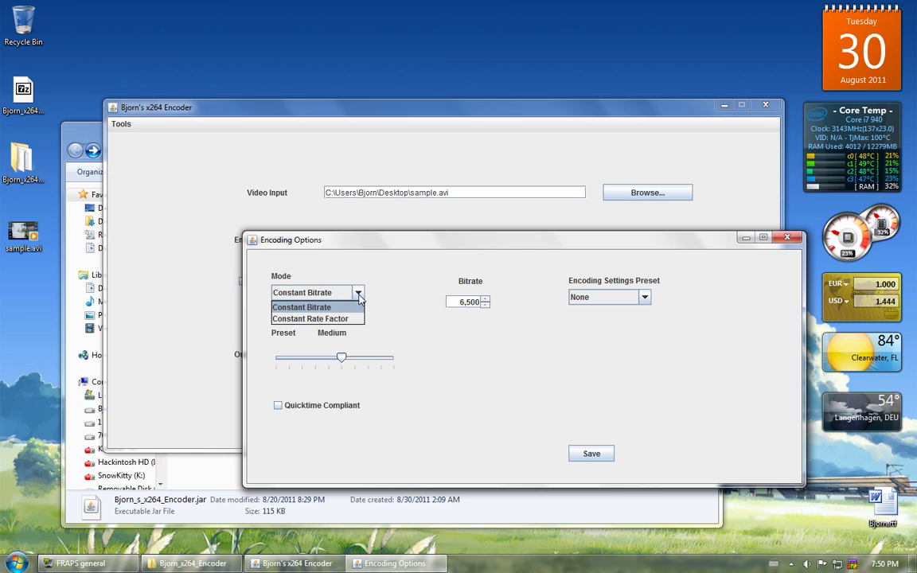
click(358, 295)
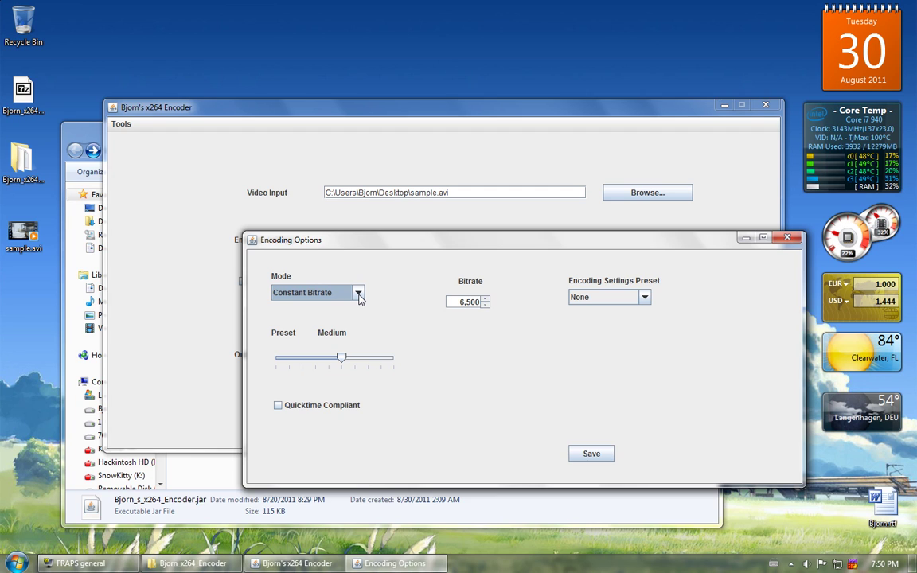
click(359, 294)
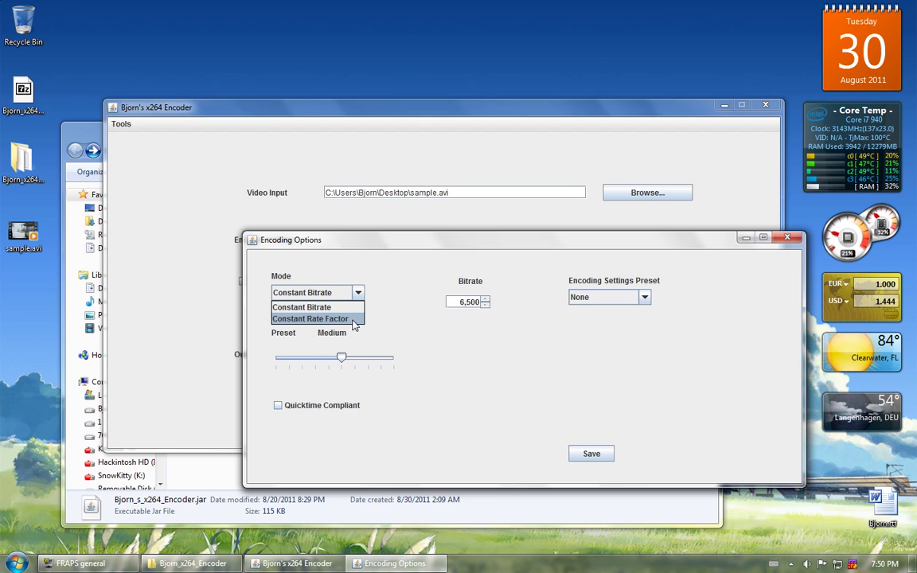
click(355, 320)
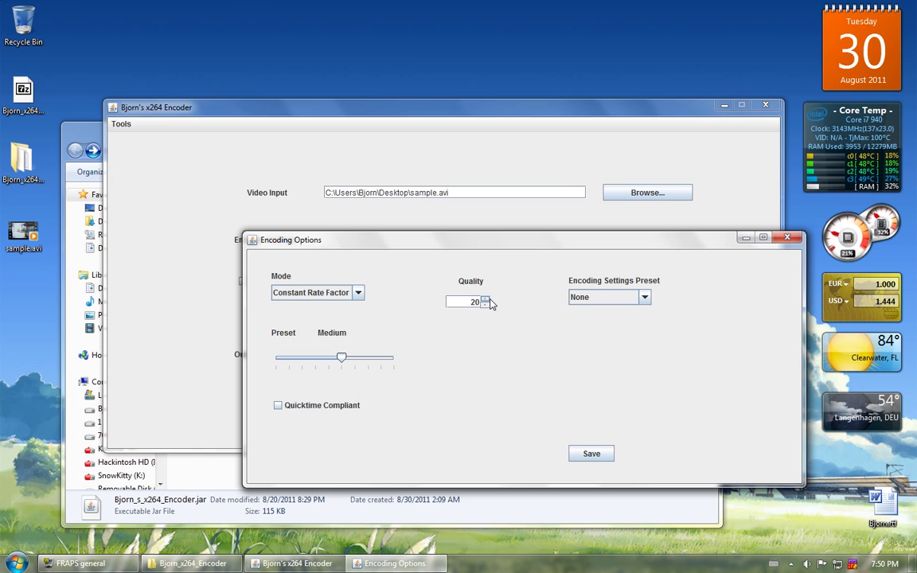
click(485, 299)
click(485, 306)
click(485, 300)
mouse_move(342, 357)
mouse_down()
mouse_move(301, 357)
mouse_move(391, 357)
mouse_move(334, 357)
mouse_move(342, 357)
mouse_up()
click(486, 298)
Step: Choose the Youtube encoding settings preset
click(645, 298)
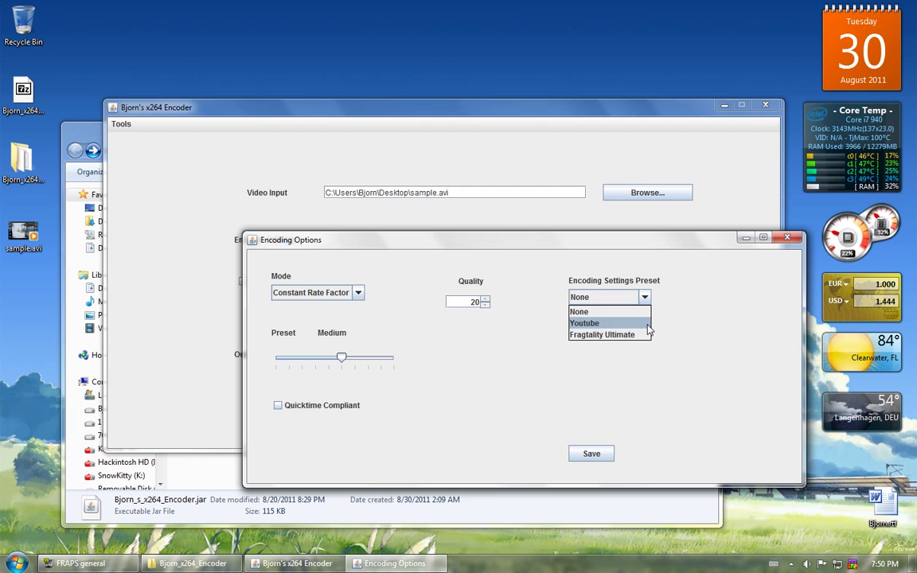
click(639, 325)
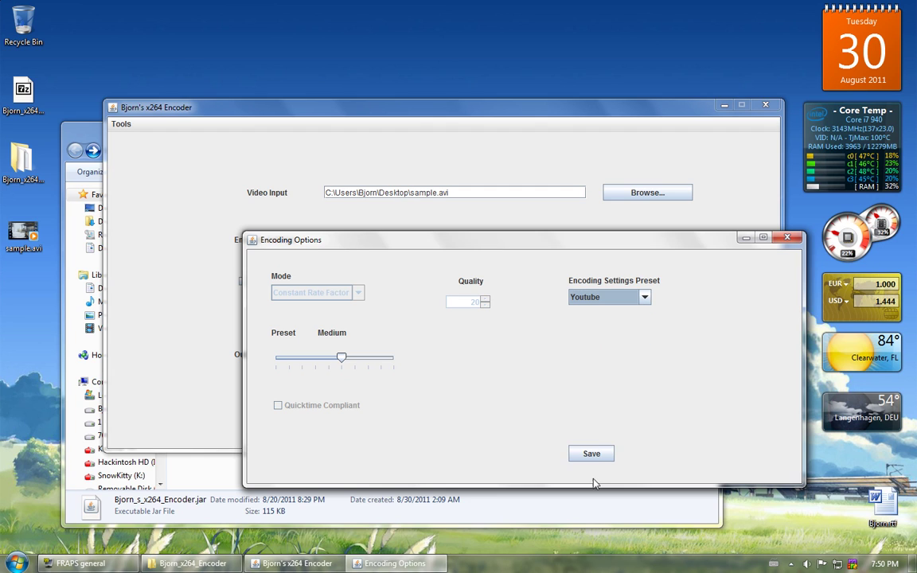
click(645, 299)
click(648, 305)
Step: Save the Youtube options and reposition the encoder window to view the --crf 20.5 settings string
click(599, 455)
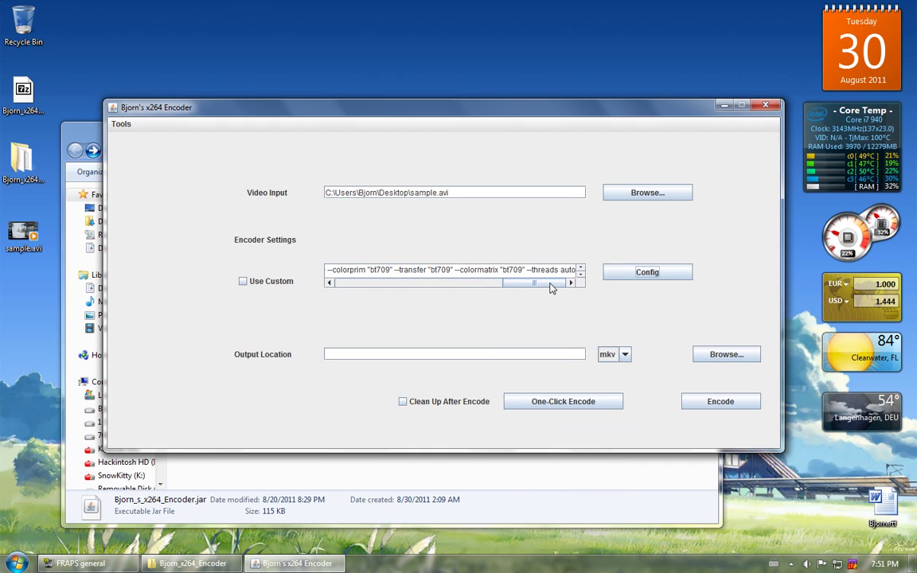
mouse_move(537, 285)
mouse_down()
mouse_move(367, 287)
mouse_move(542, 288)
mouse_up()
drag(451, 115, 407, 133)
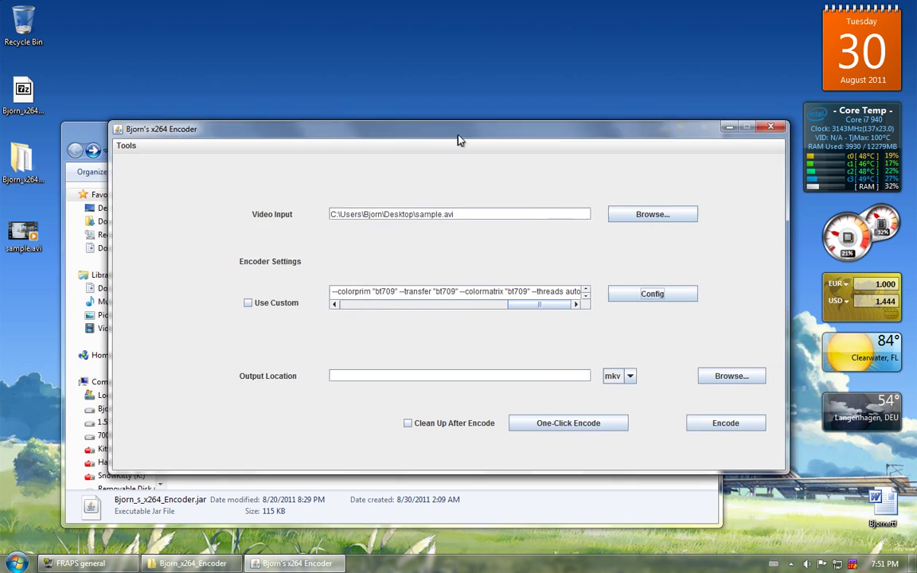
drag(457, 136, 469, 111)
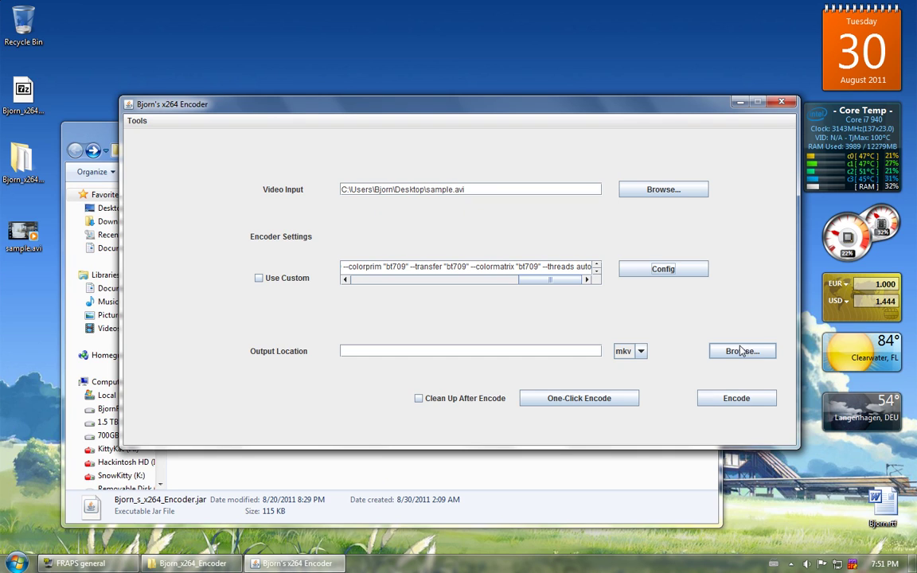
drag(556, 280, 381, 282)
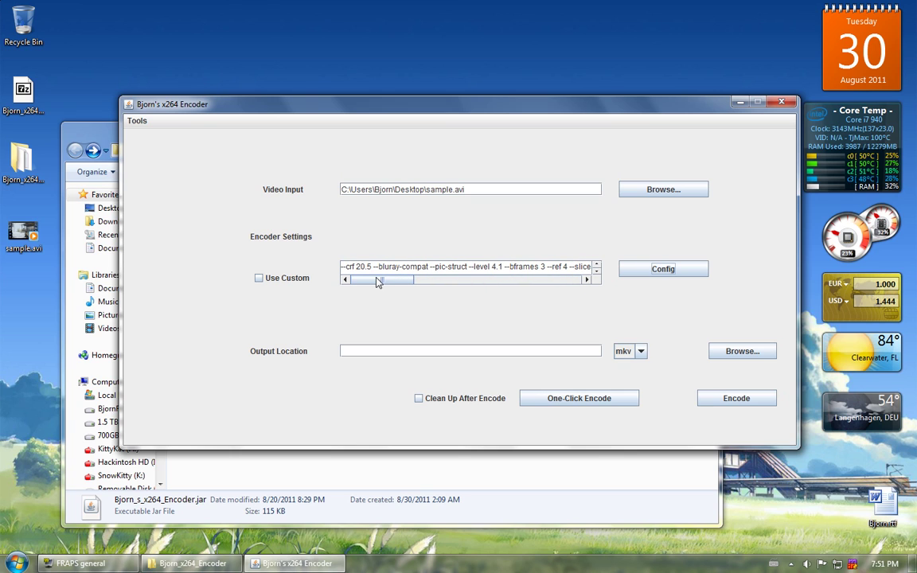
Step: Enable Use Custom and change the --crf value from 20.5 to 18
click(258, 281)
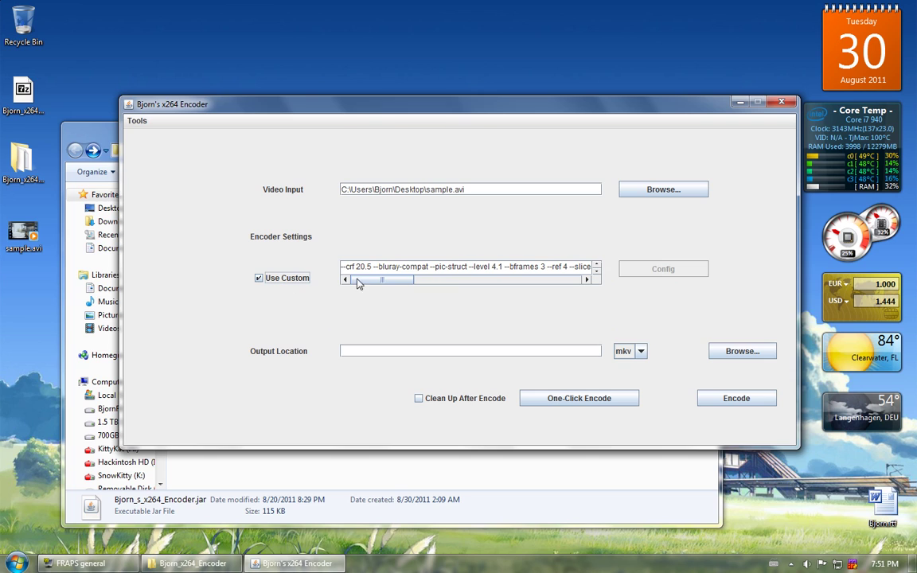
click(376, 282)
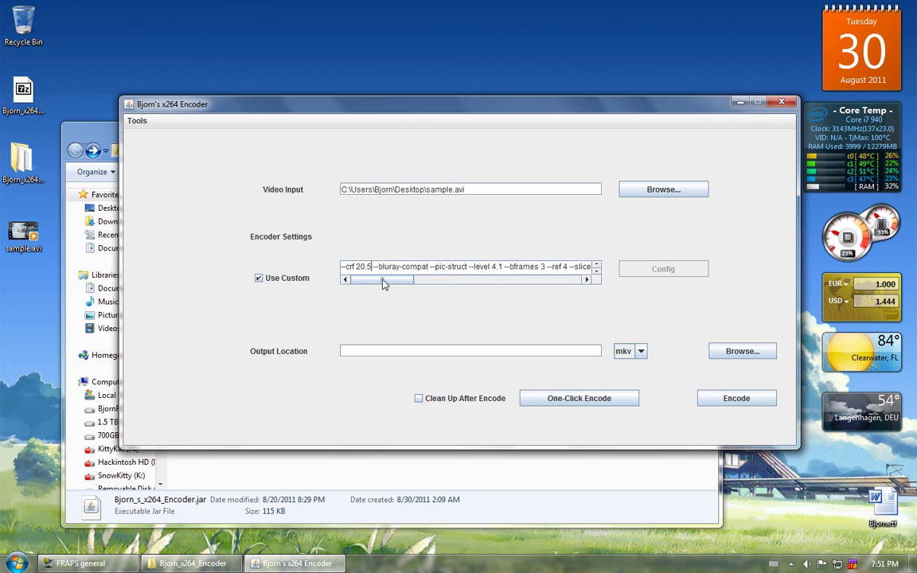
key(BackSpace)
key(BackSpace)
key(BackSpace)
key(BackSpace)
text(18)
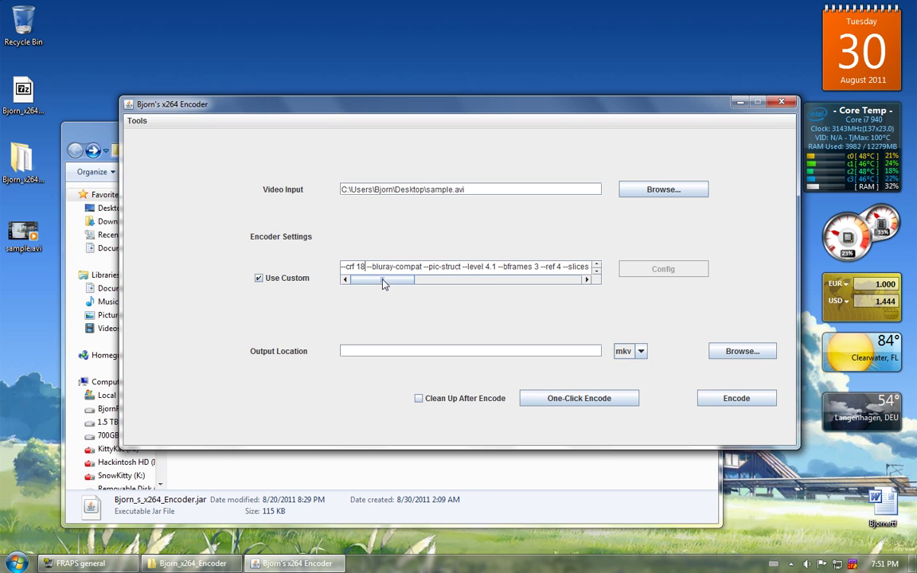
mouse_move(383, 284)
mouse_down()
mouse_move(567, 282)
mouse_move(400, 290)
mouse_move(559, 280)
mouse_move(369, 303)
mouse_move(386, 289)
mouse_move(575, 282)
mouse_move(378, 283)
mouse_up()
mouse_move(383, 286)
mouse_down()
mouse_move(557, 280)
mouse_move(386, 280)
mouse_up()
Step: Remove the extra space after --bluray-compat in the custom arguments
click(366, 268)
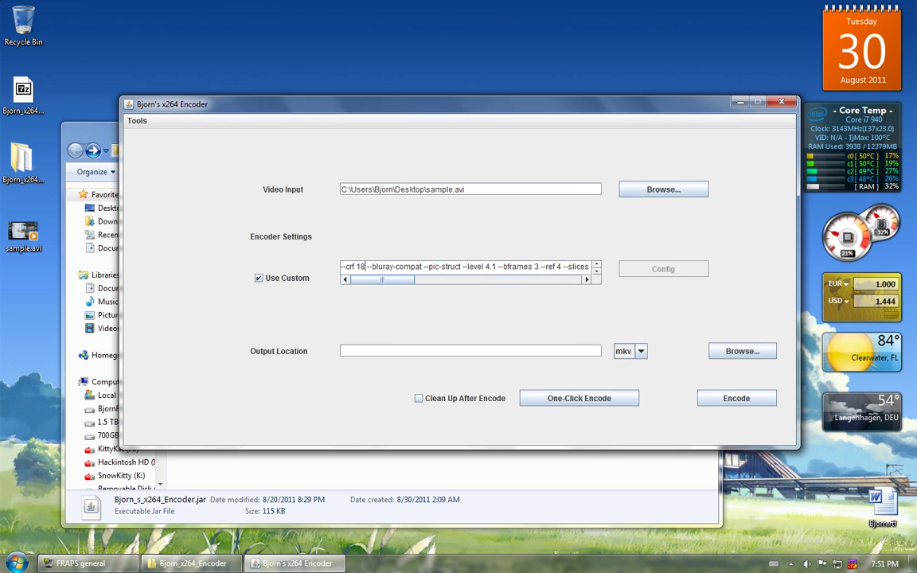
click(422, 267)
key(Delete)
mouse_move(390, 280)
mouse_down()
mouse_move(403, 283)
mouse_move(389, 281)
mouse_up()
drag(382, 280, 571, 286)
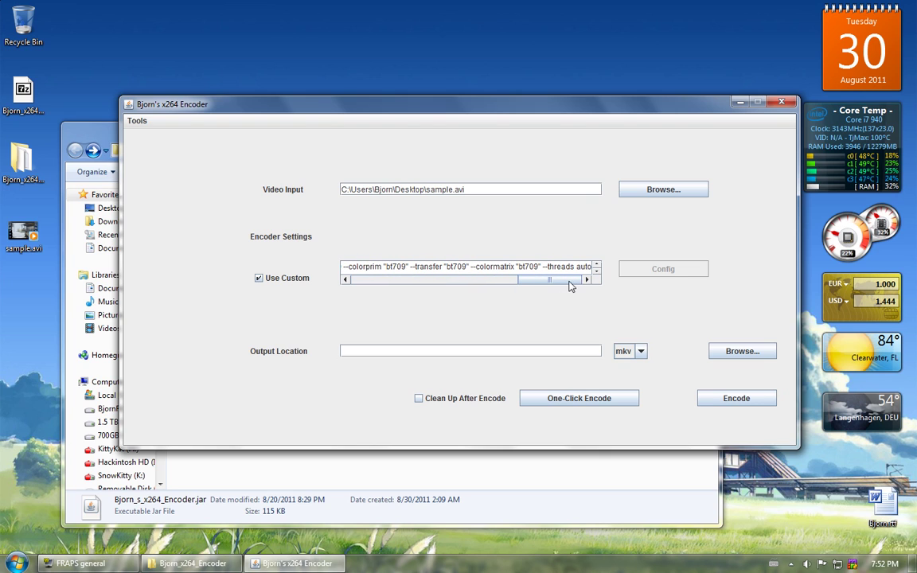
drag(513, 281, 262, 282)
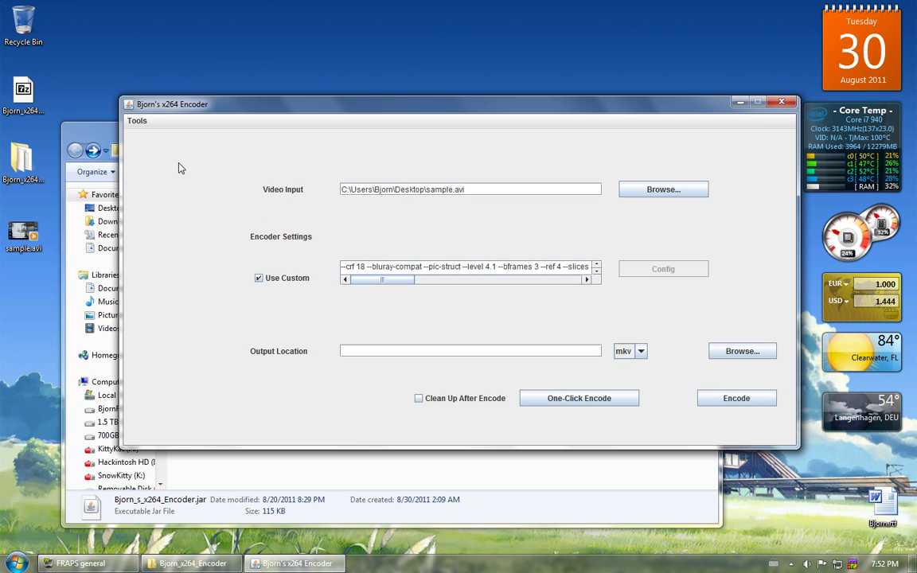
click(271, 279)
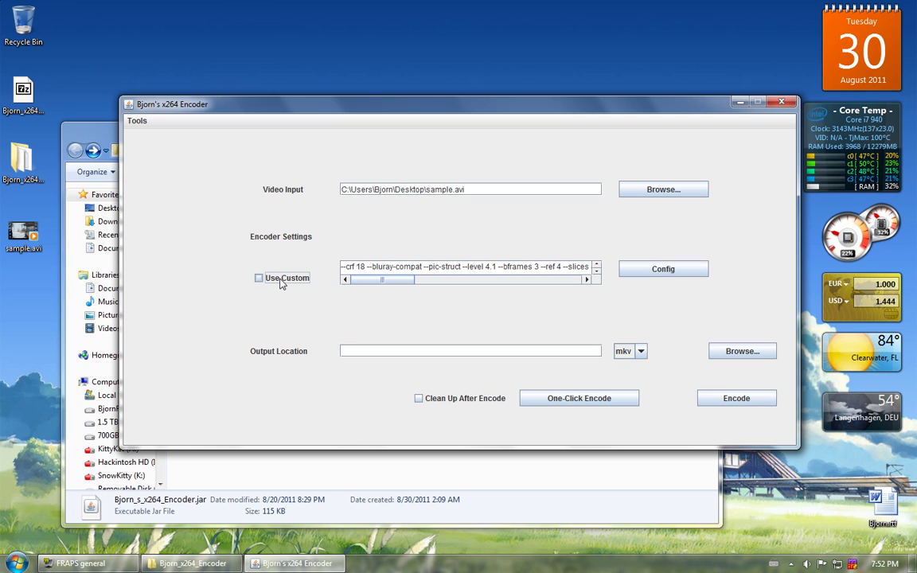
click(663, 270)
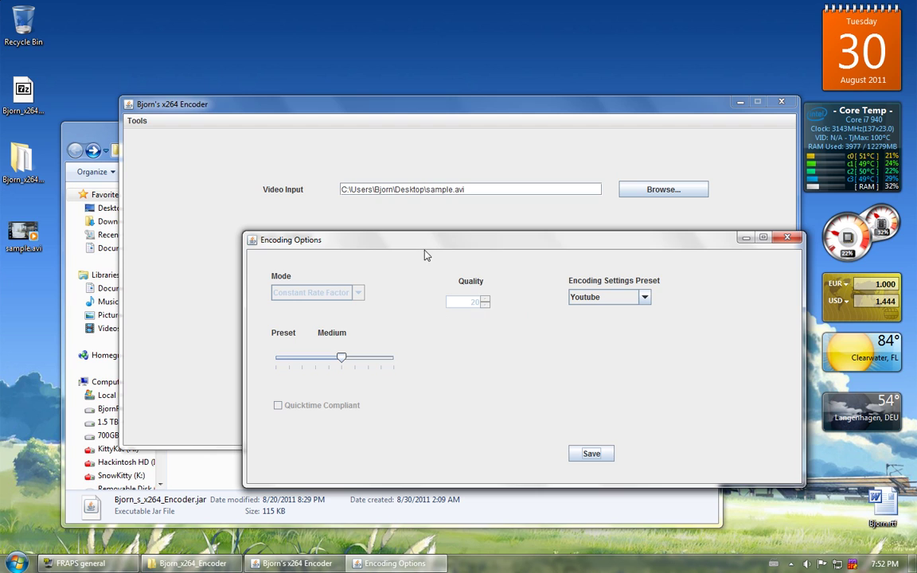
drag(429, 188, 385, 202)
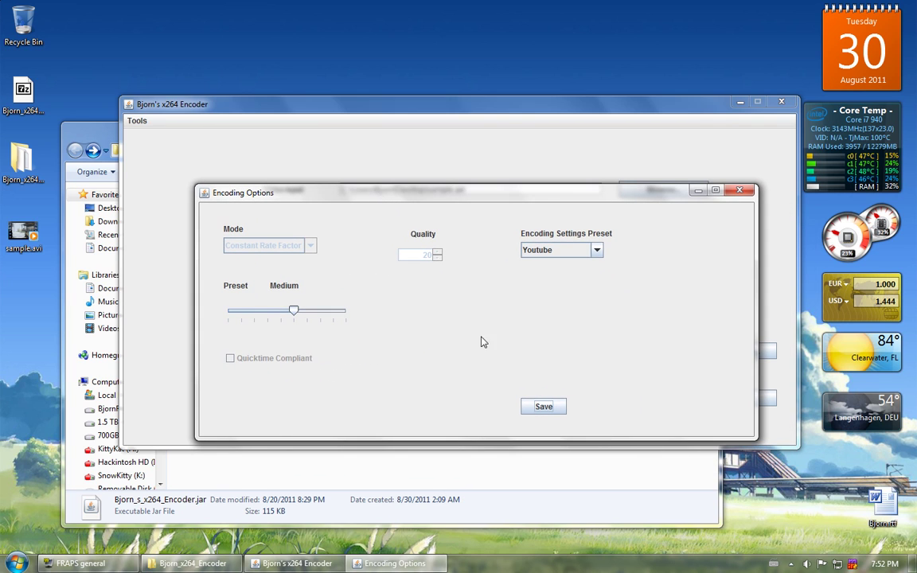
click(537, 412)
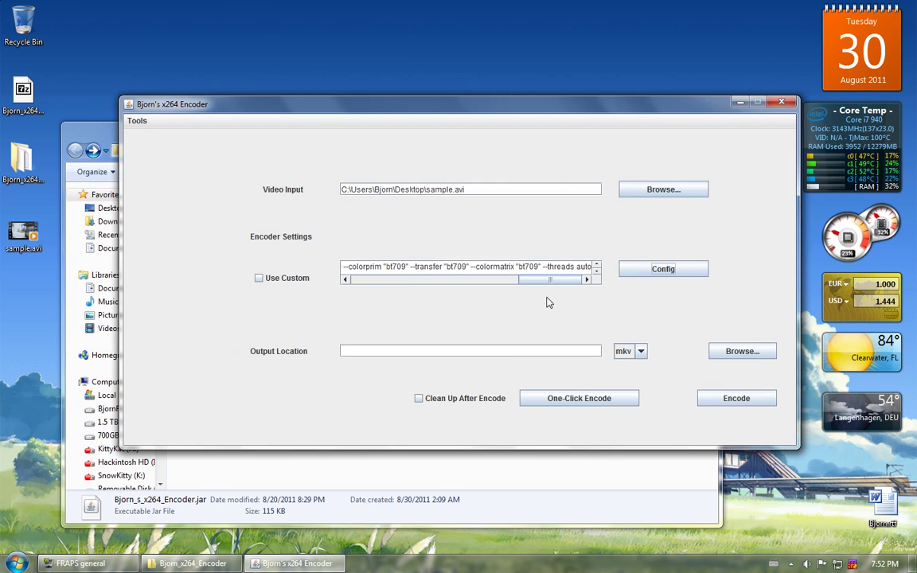
drag(560, 285, 388, 280)
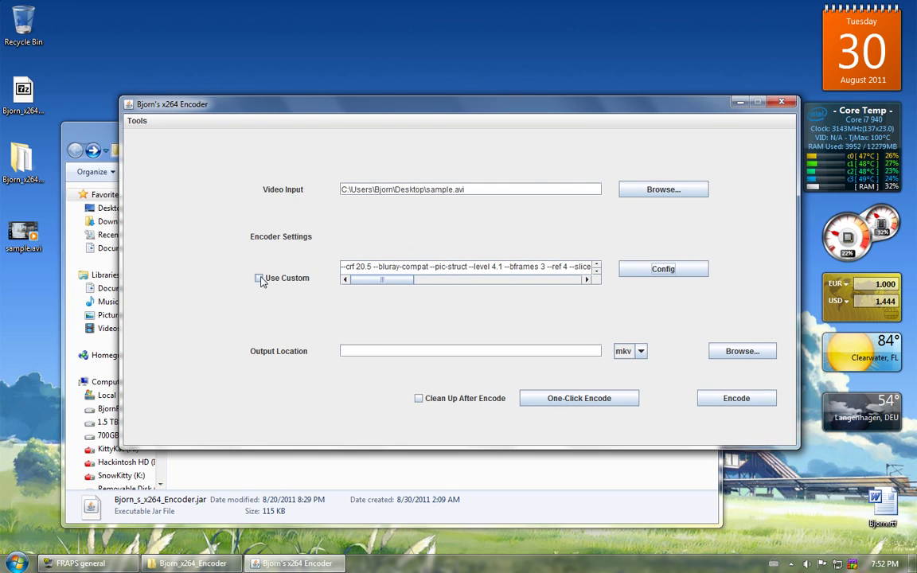
click(259, 278)
click(371, 267)
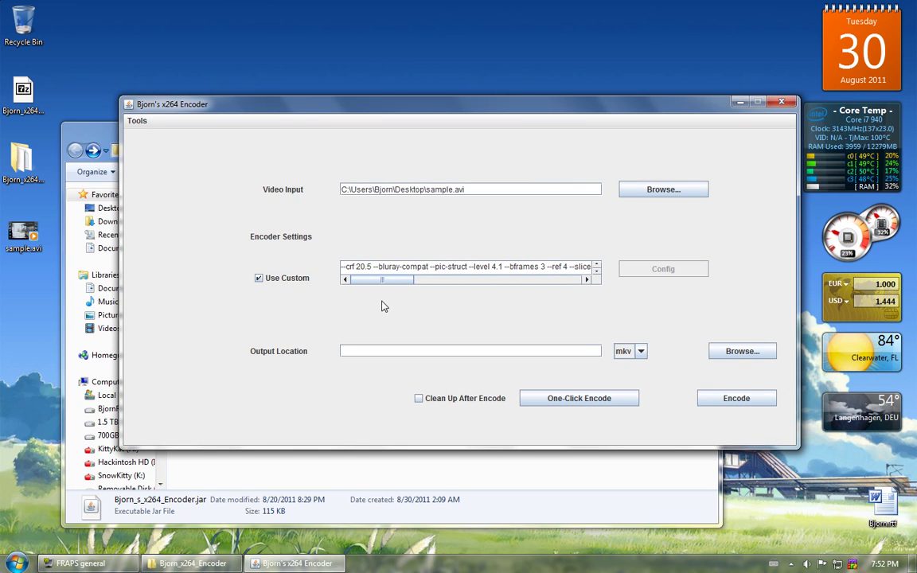
key(BackSpace)
key(BackSpace)
key(BackSpace)
key(BackSpace)
text(18)
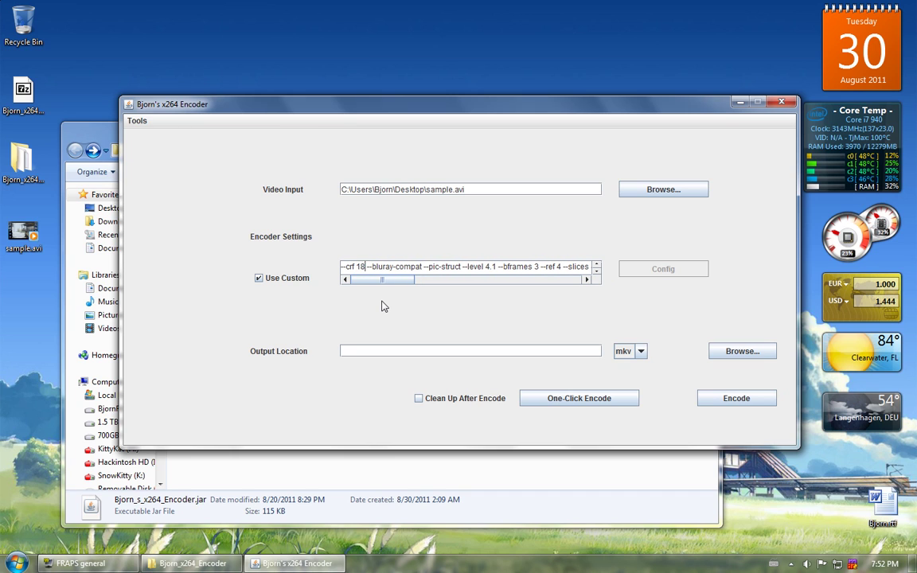
mouse_move(394, 282)
mouse_down()
mouse_move(585, 280)
mouse_move(388, 296)
mouse_move(570, 290)
mouse_move(382, 284)
mouse_up()
Step: Set the output file to TEST on the Desktop
click(732, 356)
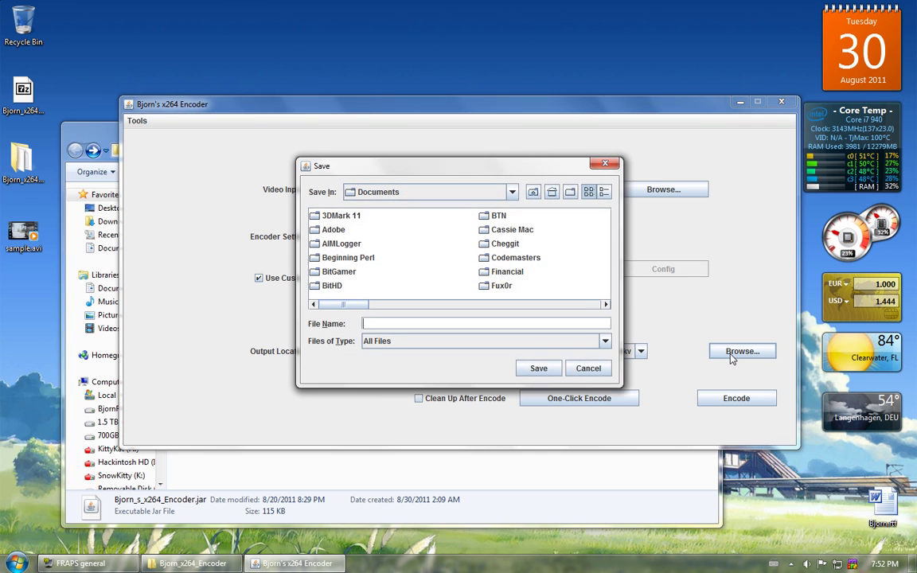
click(512, 192)
click(450, 208)
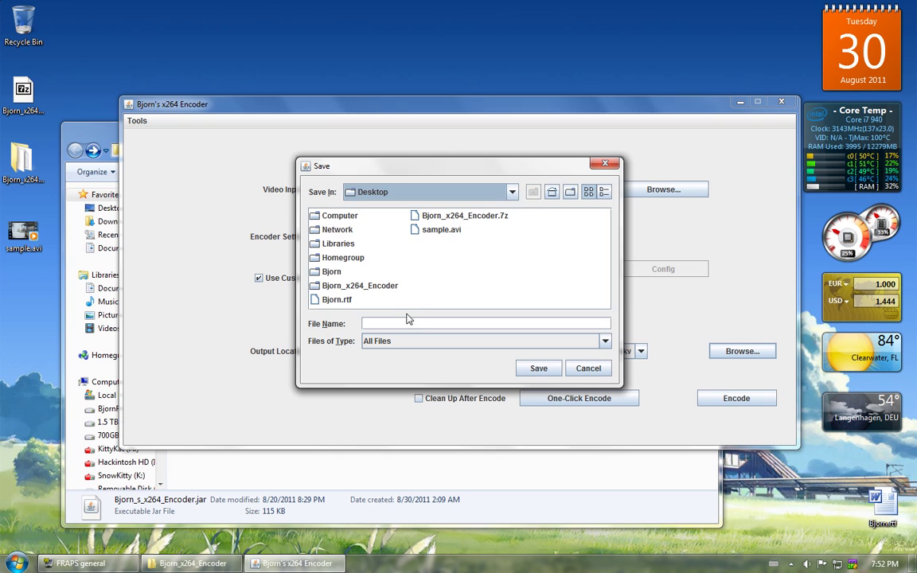
click(392, 322)
text(TEST)
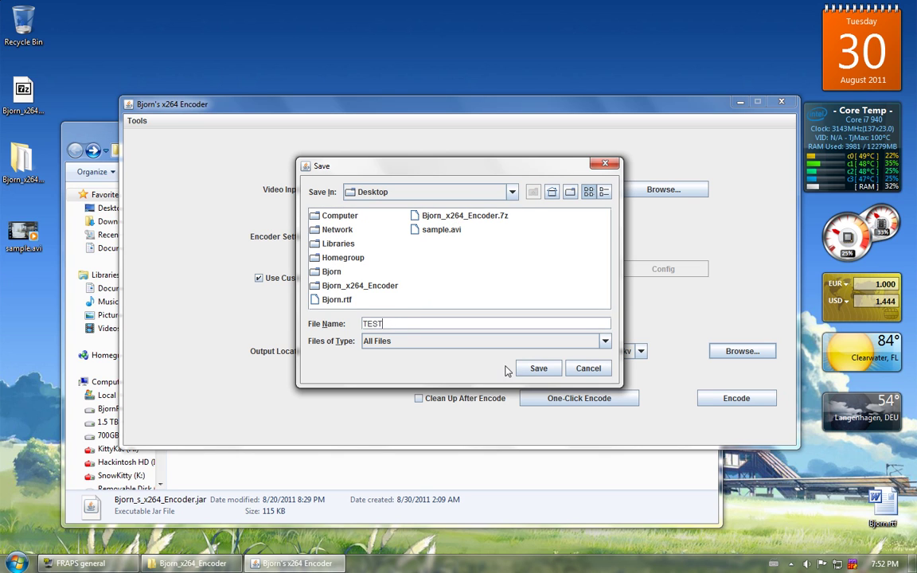
click(529, 369)
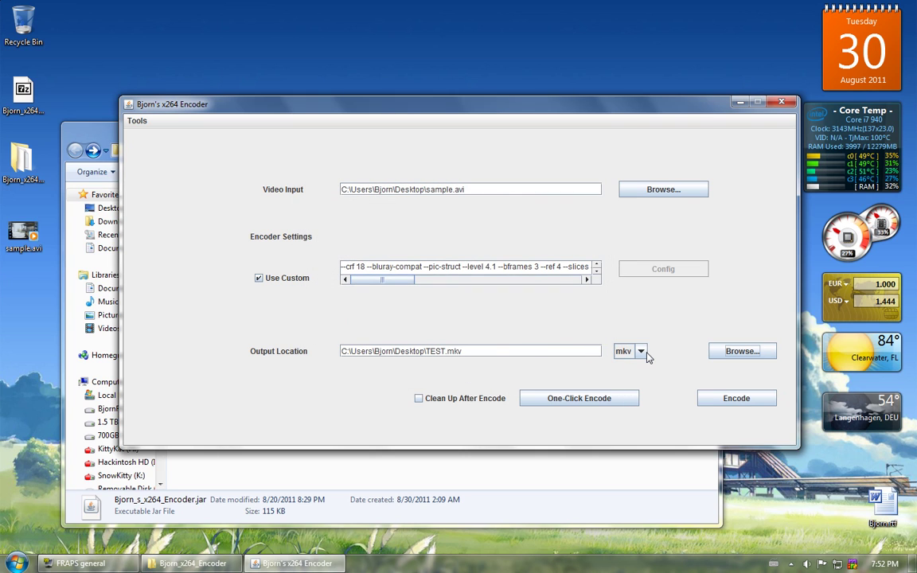
Step: Switch the output container from mkv to mp4
click(646, 355)
click(637, 364)
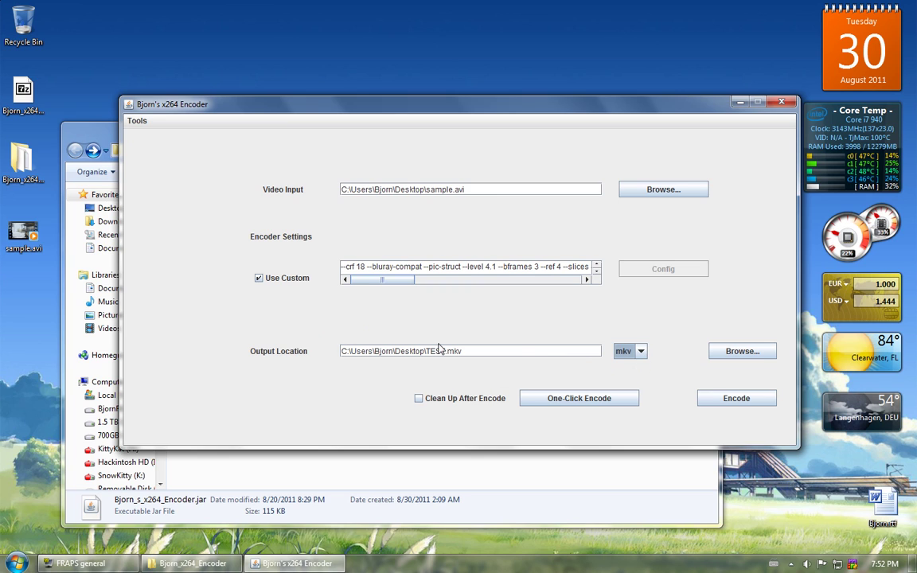
click(641, 352)
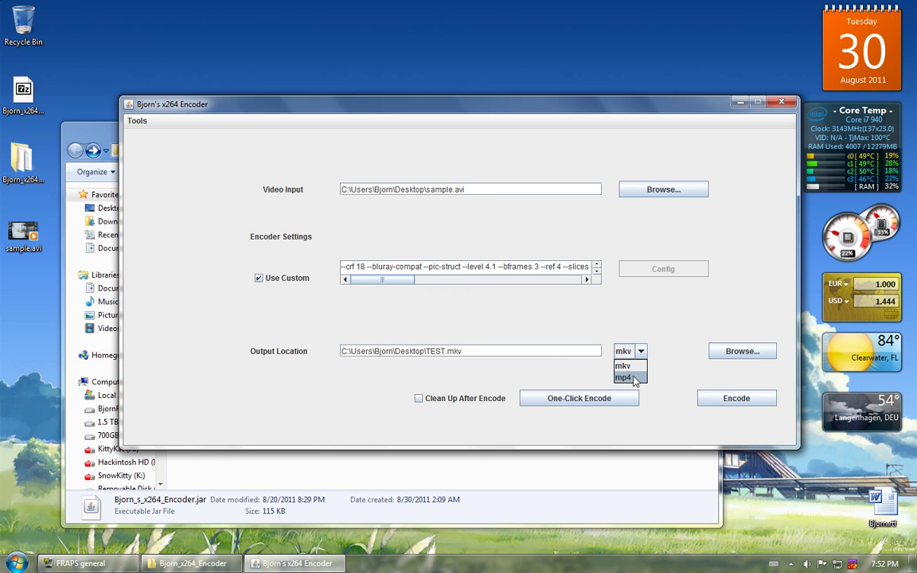
click(635, 379)
click(641, 355)
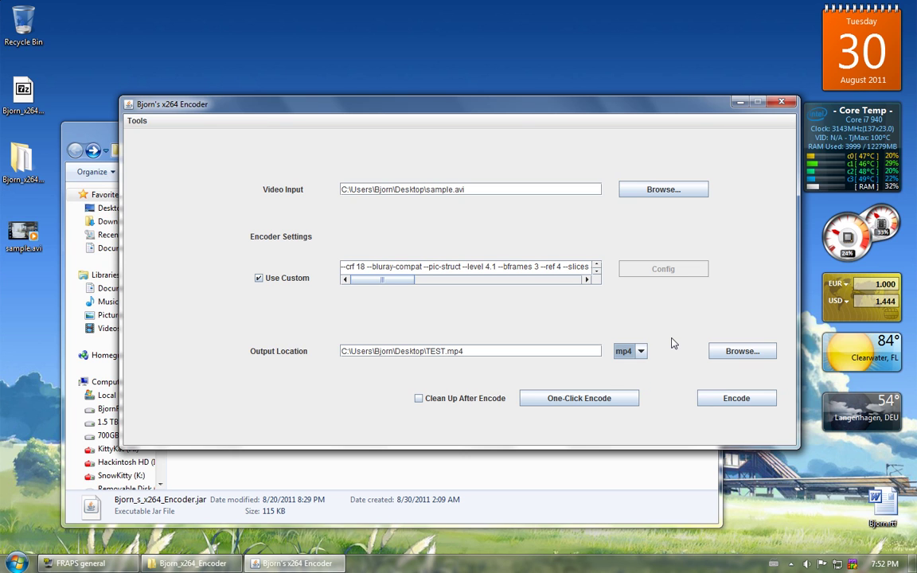
drag(517, 106, 501, 153)
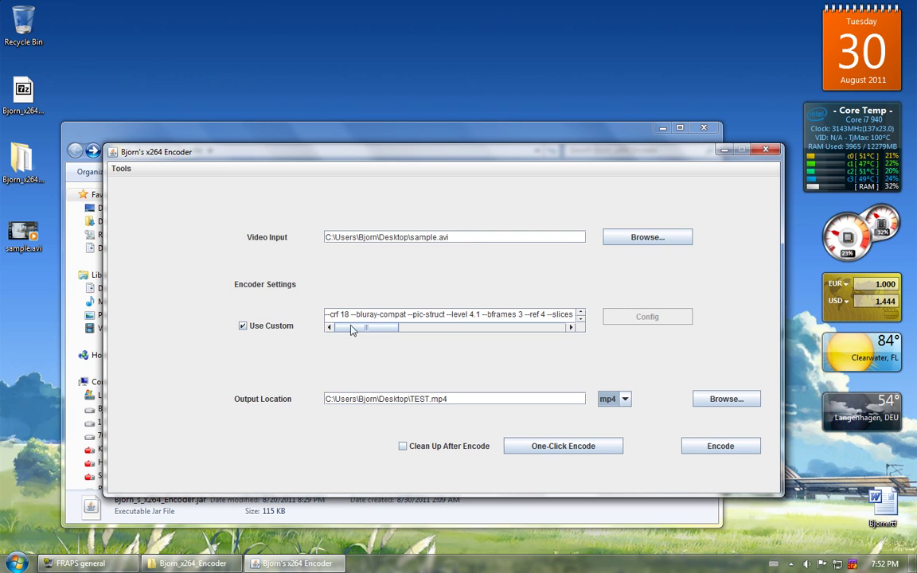
mouse_move(368, 328)
mouse_down()
mouse_move(573, 327)
mouse_move(365, 327)
mouse_up()
drag(515, 151, 527, 110)
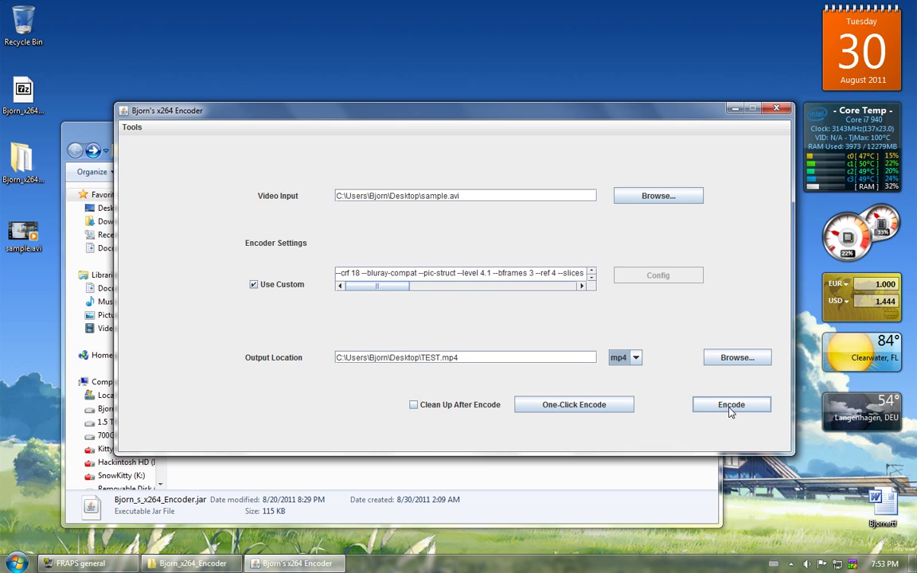
click(460, 358)
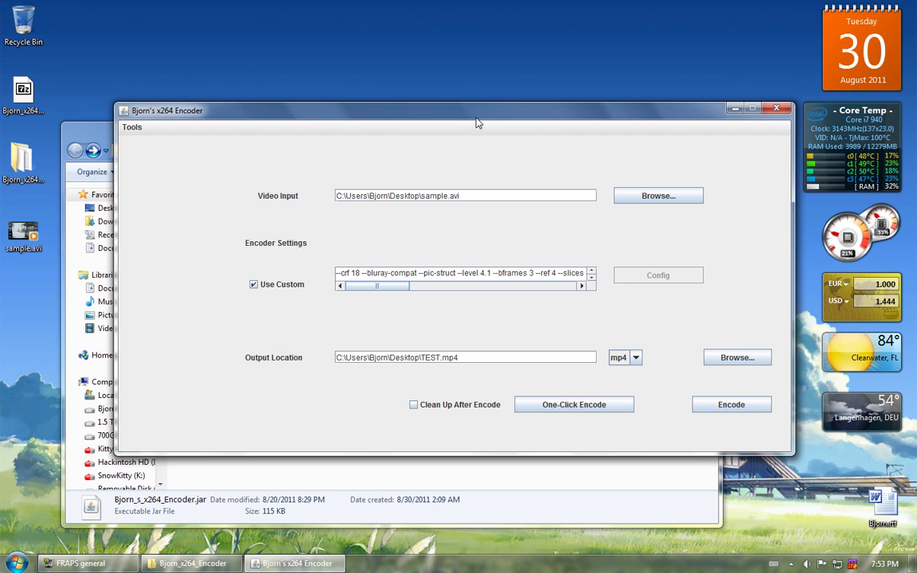
drag(477, 123, 461, 98)
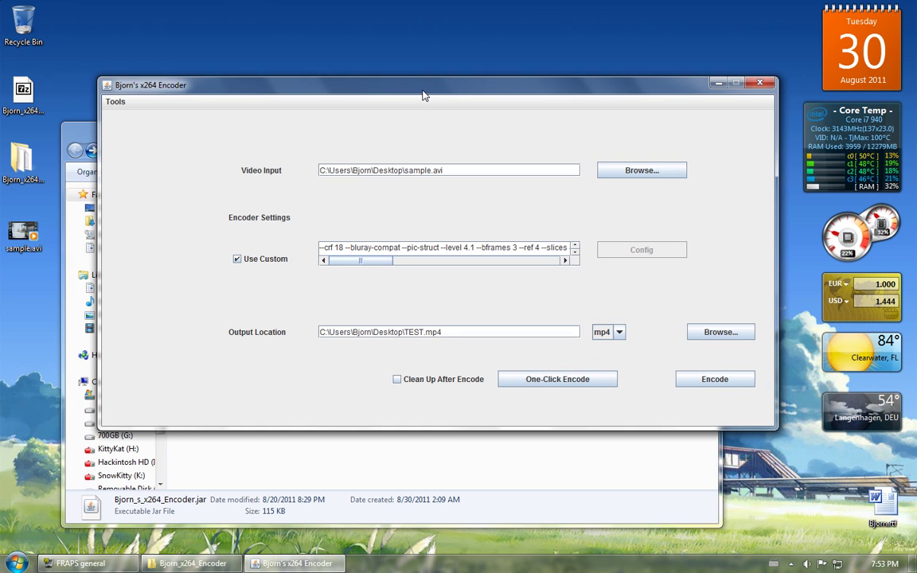
drag(386, 88, 366, 91)
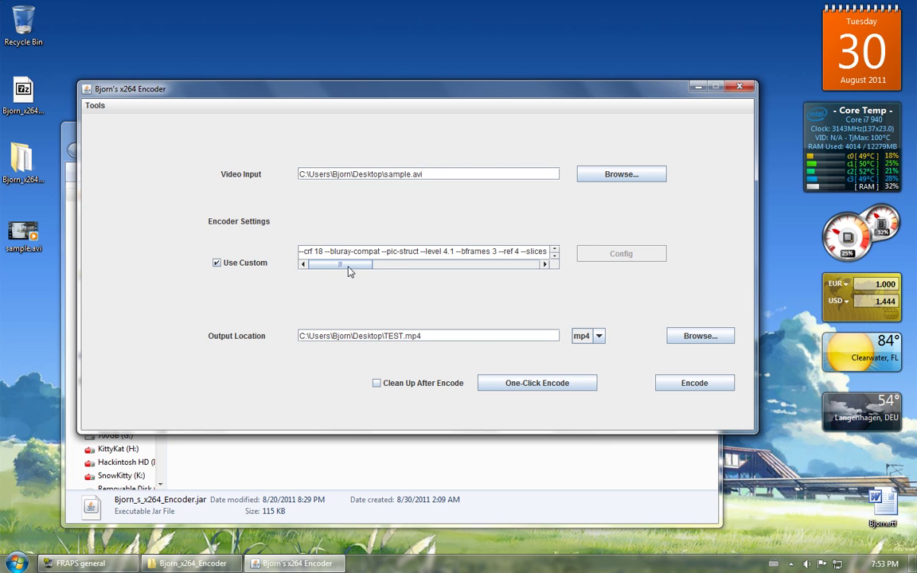
mouse_move(350, 265)
mouse_down()
mouse_move(518, 259)
mouse_move(350, 264)
mouse_up()
drag(447, 91, 481, 16)
mouse_move(371, 188)
mouse_down()
mouse_move(360, 176)
mouse_move(516, 177)
mouse_move(384, 177)
mouse_up()
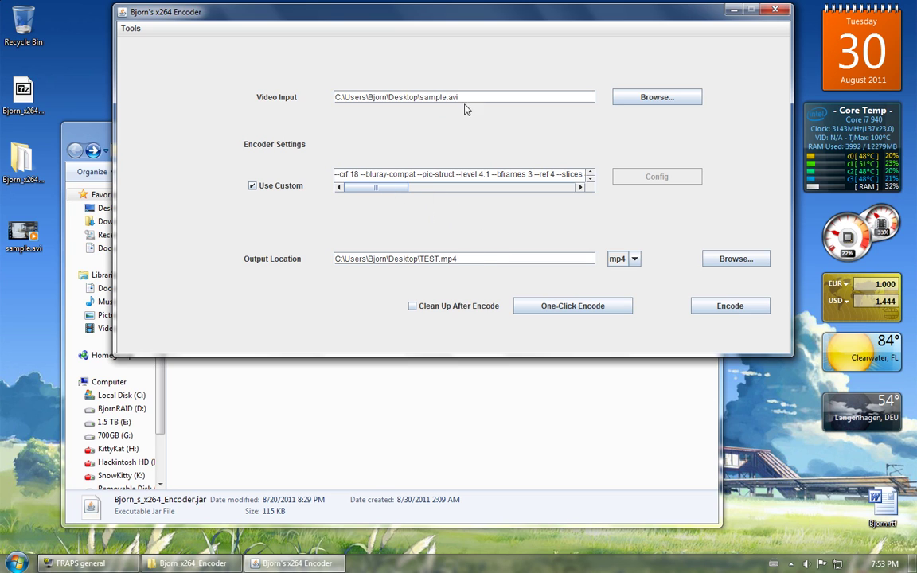
click(457, 259)
drag(445, 19, 445, 112)
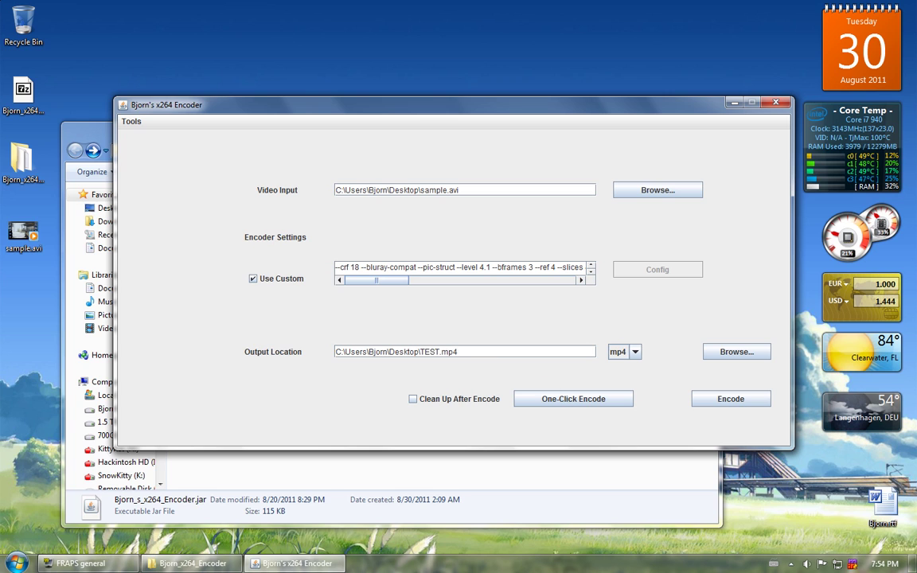
drag(415, 113, 361, 116)
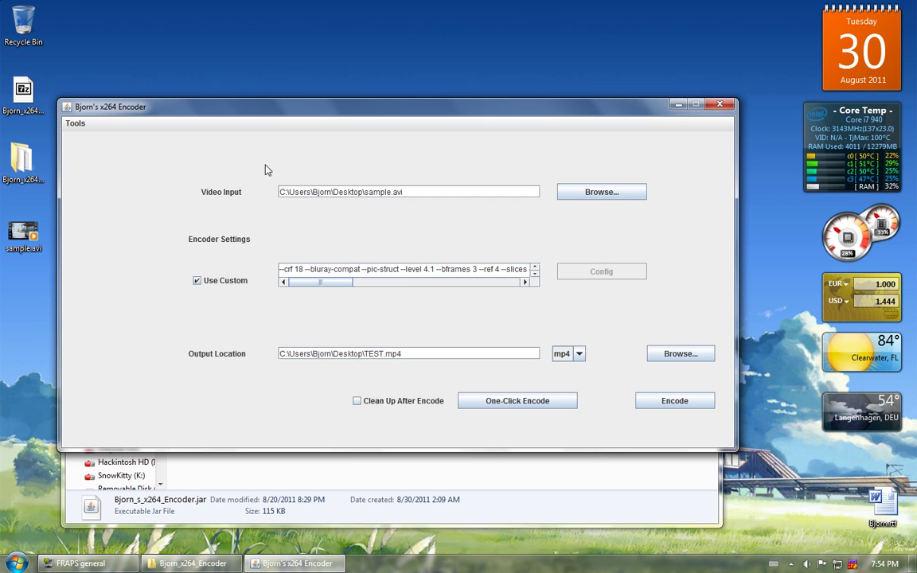
drag(326, 115, 379, 121)
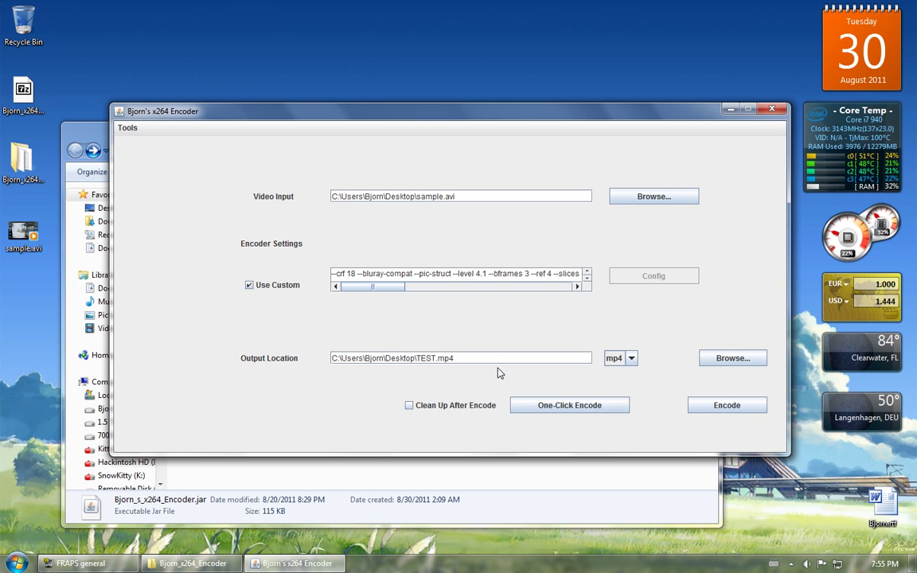
Step: Run One-Click Encode on sample.avi and wait for TEST-muxed.mp4 to appear on the desktop
drag(418, 119, 405, 89)
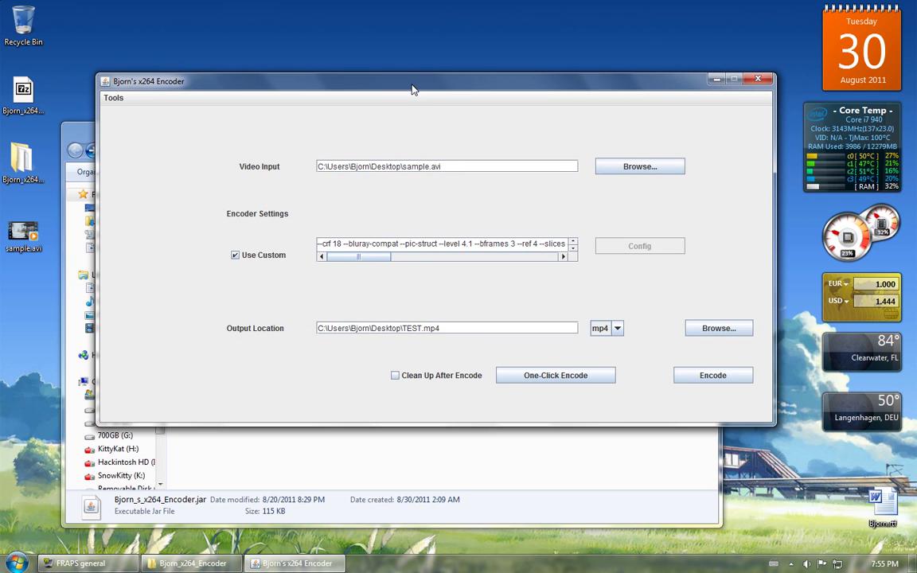
click(567, 380)
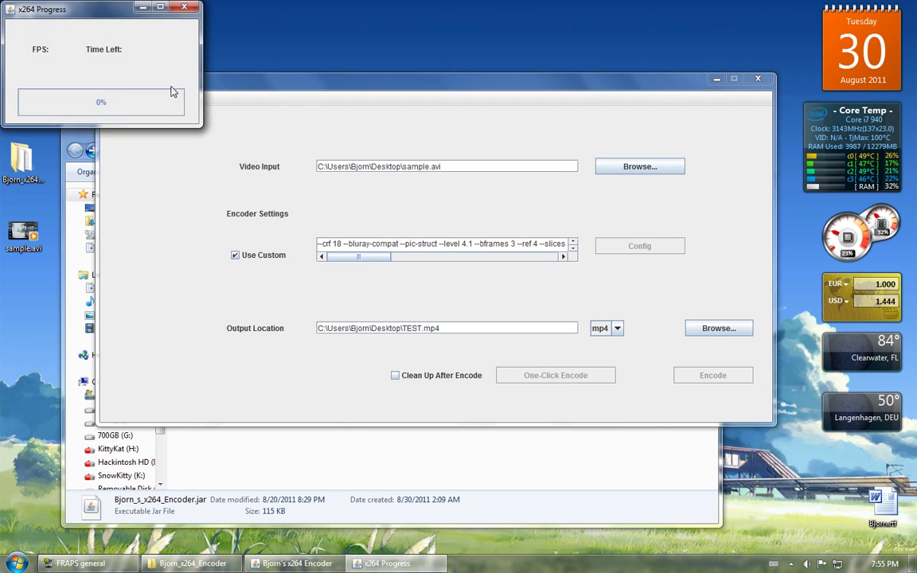
drag(93, 15, 204, 67)
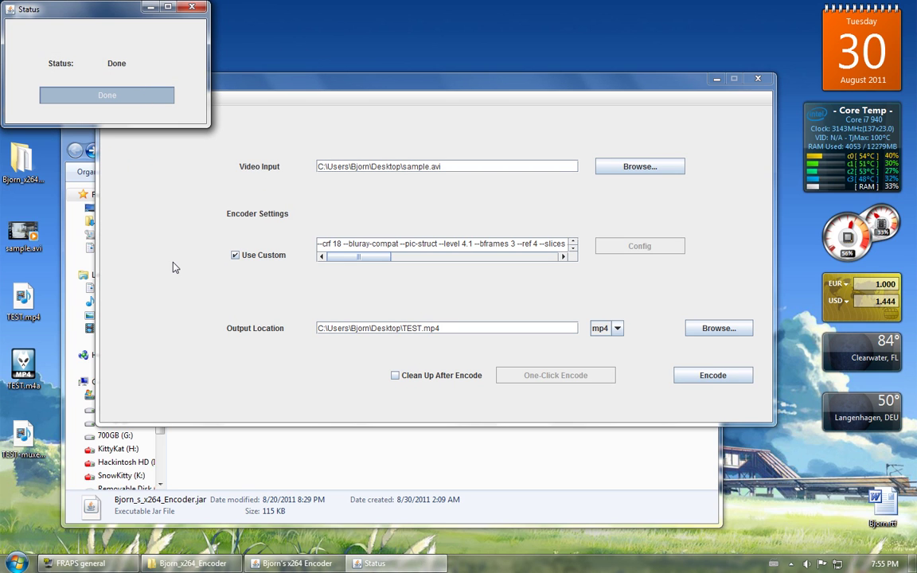
drag(303, 87, 313, 61)
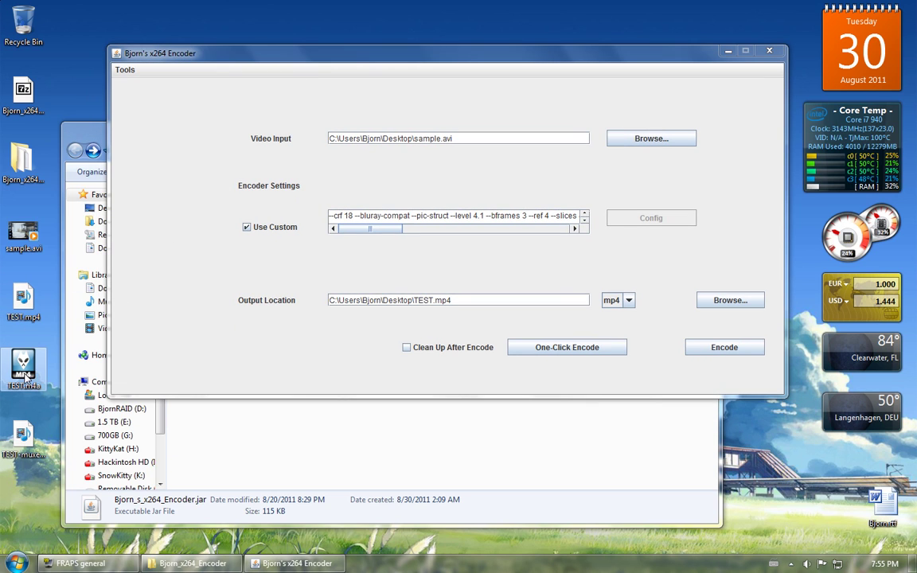
click(23, 445)
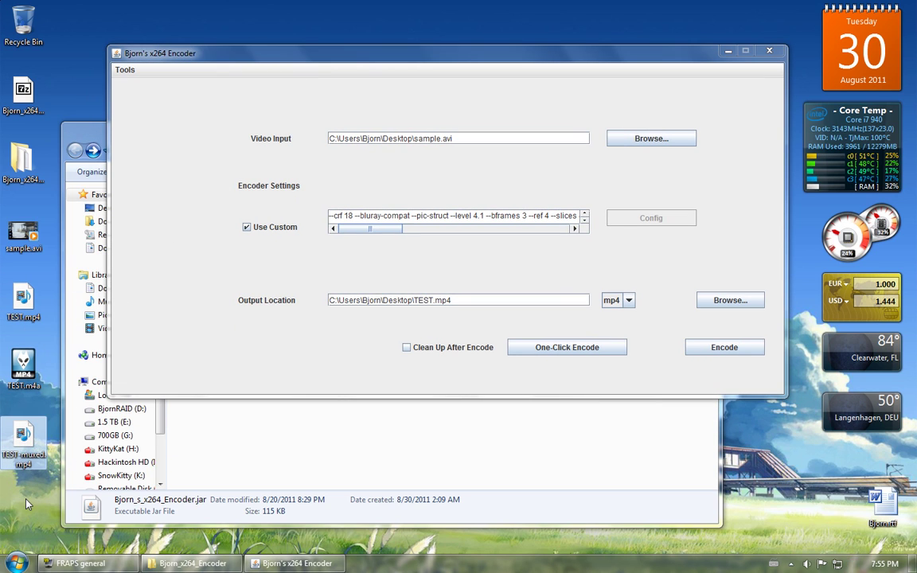
drag(341, 57, 343, 68)
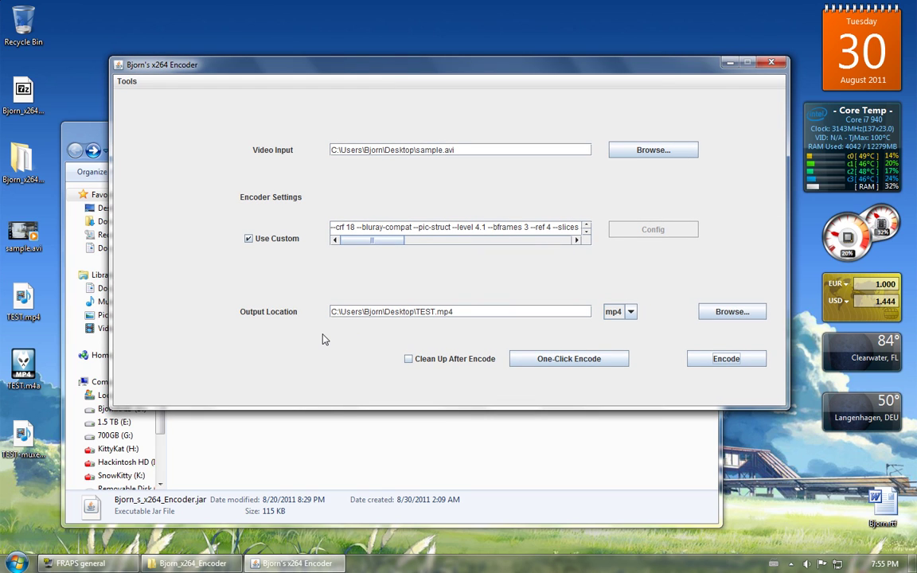
click(128, 82)
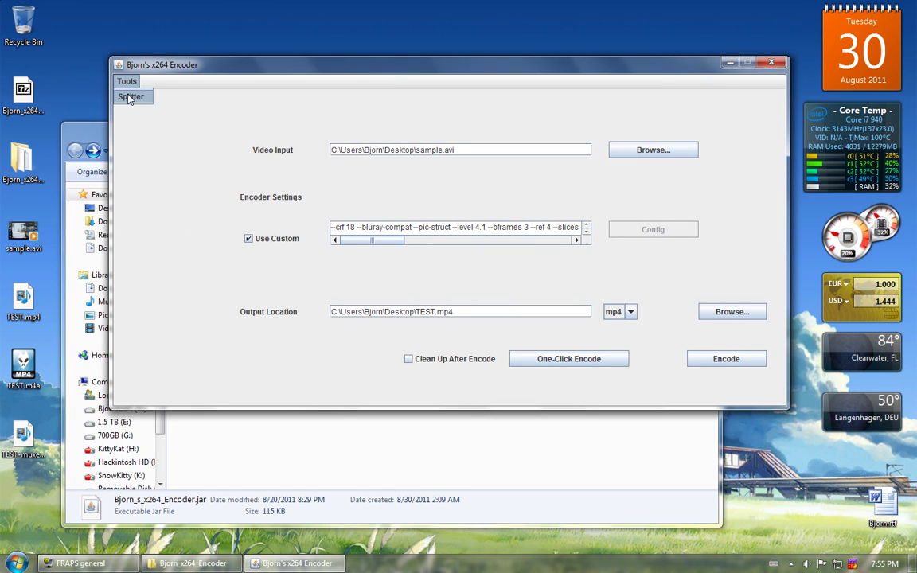
Step: Open Tools > Splitter and position the Splitter window over the encoder
click(128, 82)
drag(228, 71, 229, 91)
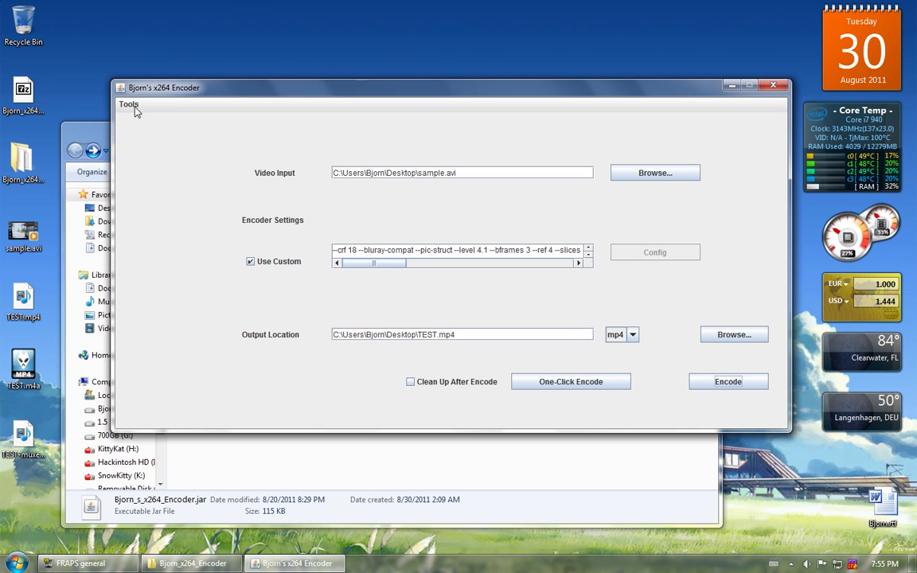
click(128, 100)
click(125, 118)
drag(255, 22, 386, 145)
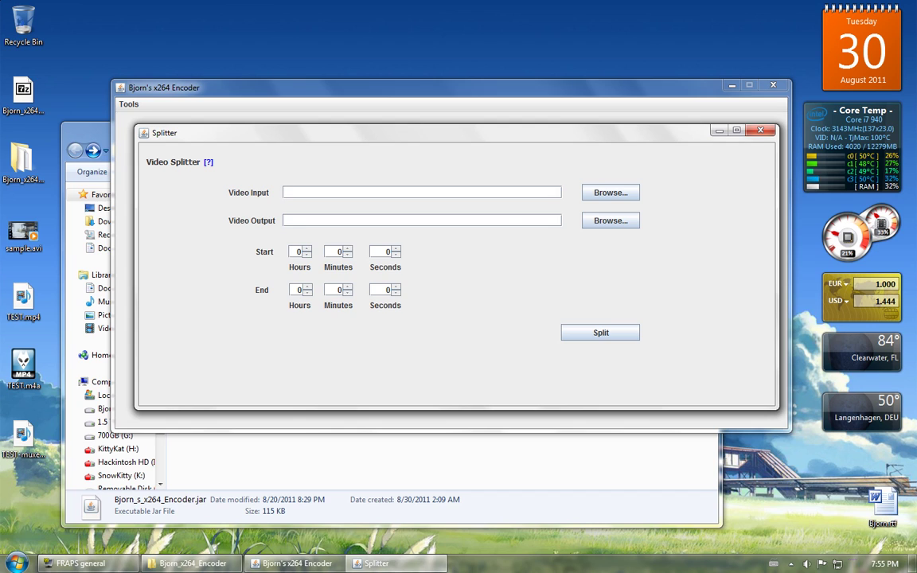
click(549, 221)
drag(461, 137, 447, 131)
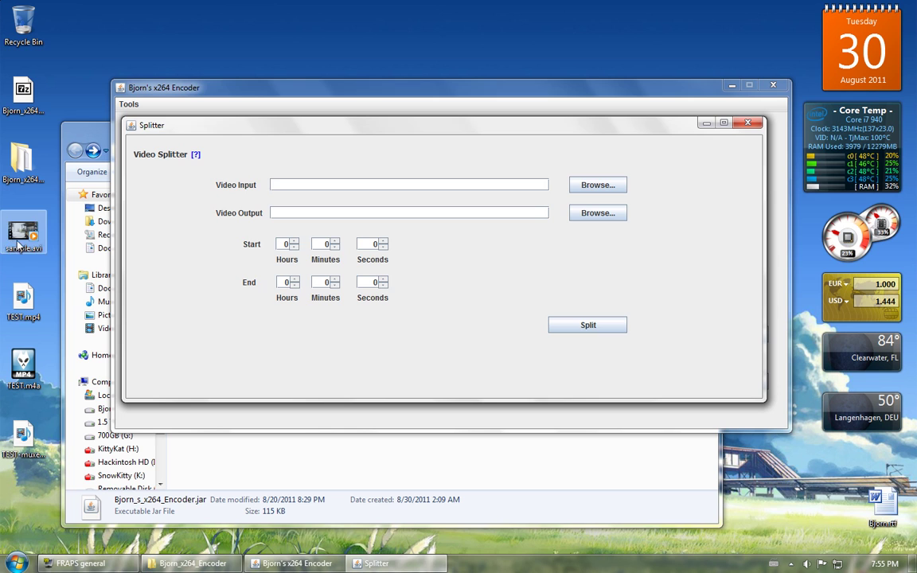
Step: Load Summit GP.avi from the Vidol folder on BjornRAID (D:) as the splitter input
click(583, 189)
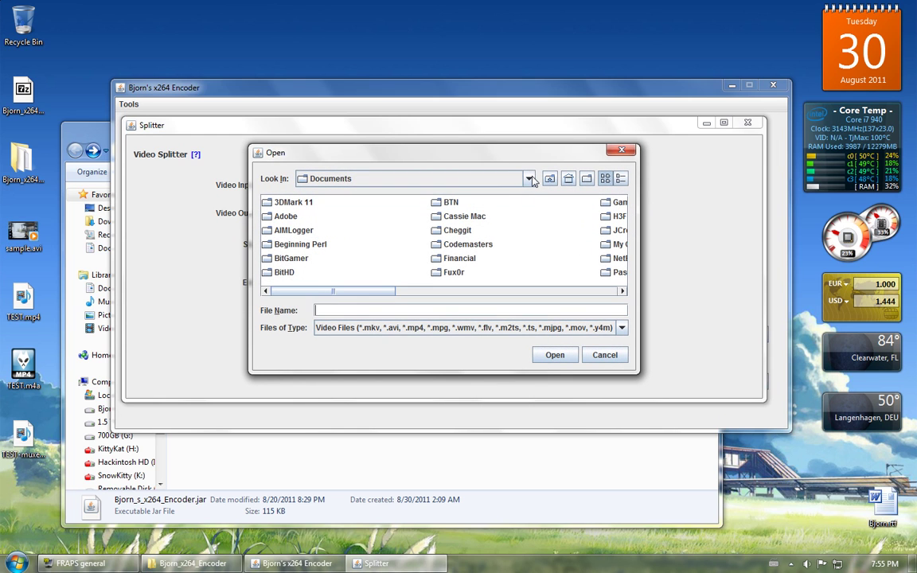
click(529, 179)
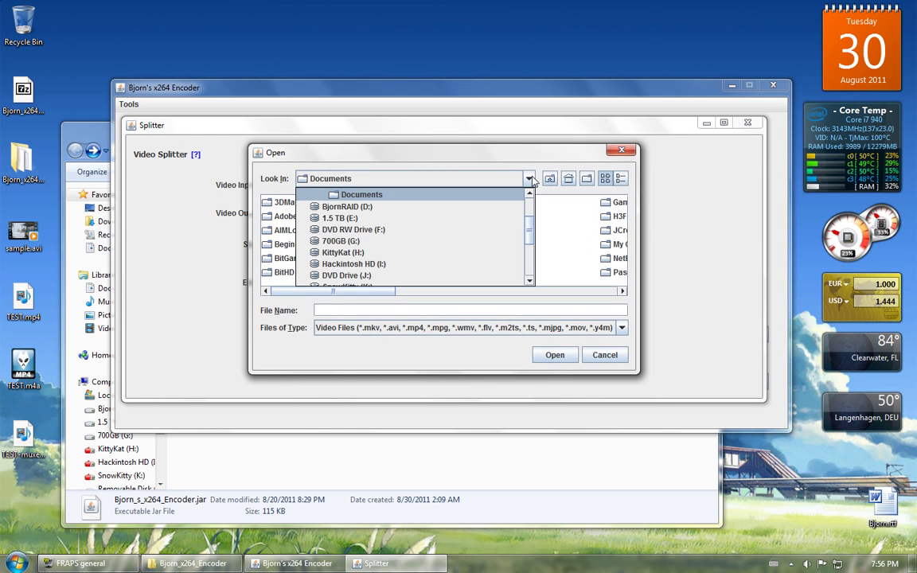
click(501, 208)
double_click(530, 216)
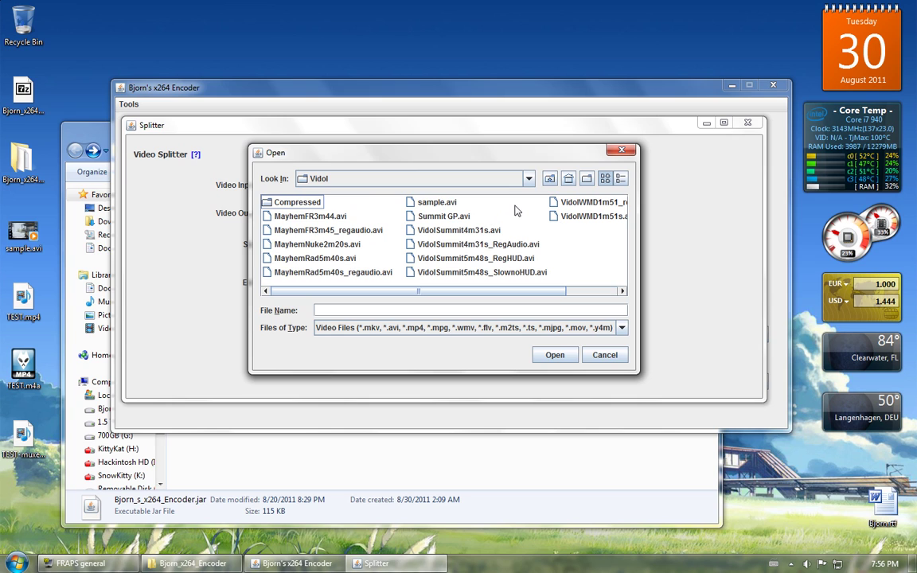
click(437, 216)
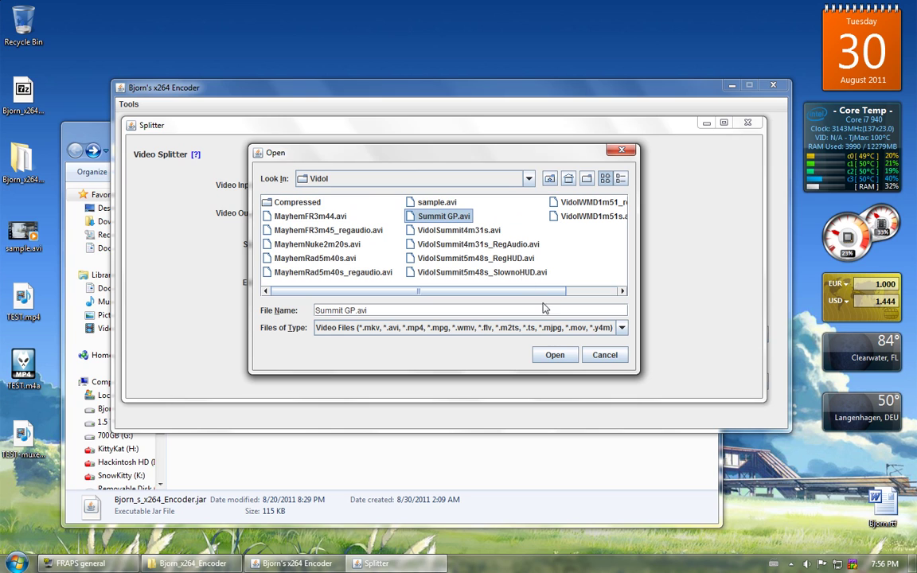
click(555, 356)
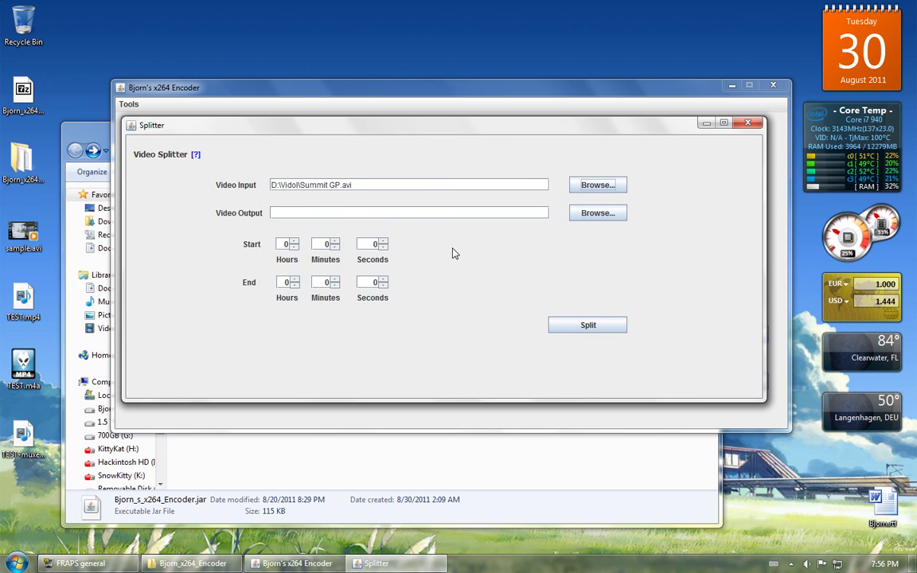
Step: Save the split output as tester.avi on the Desktop
click(602, 214)
click(496, 179)
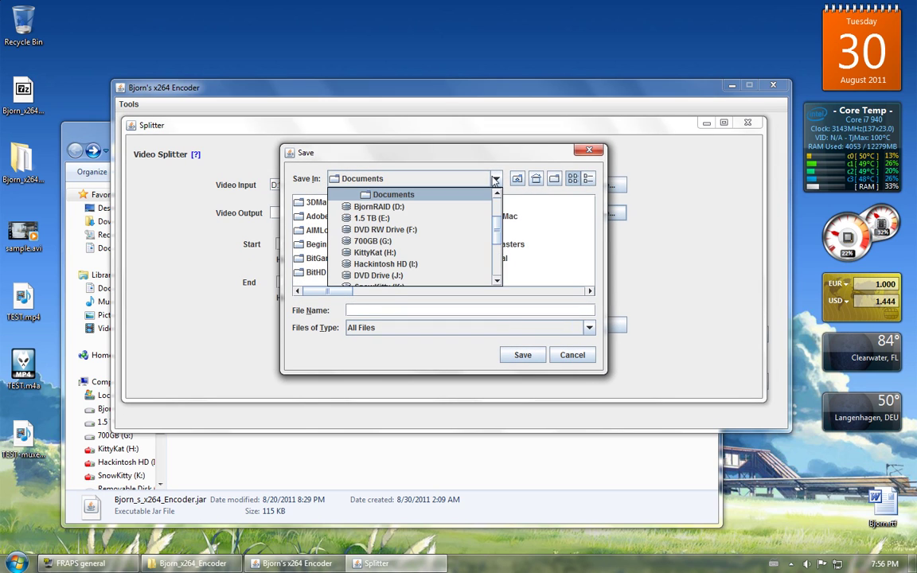
scroll(497, 208, up, 2)
click(390, 194)
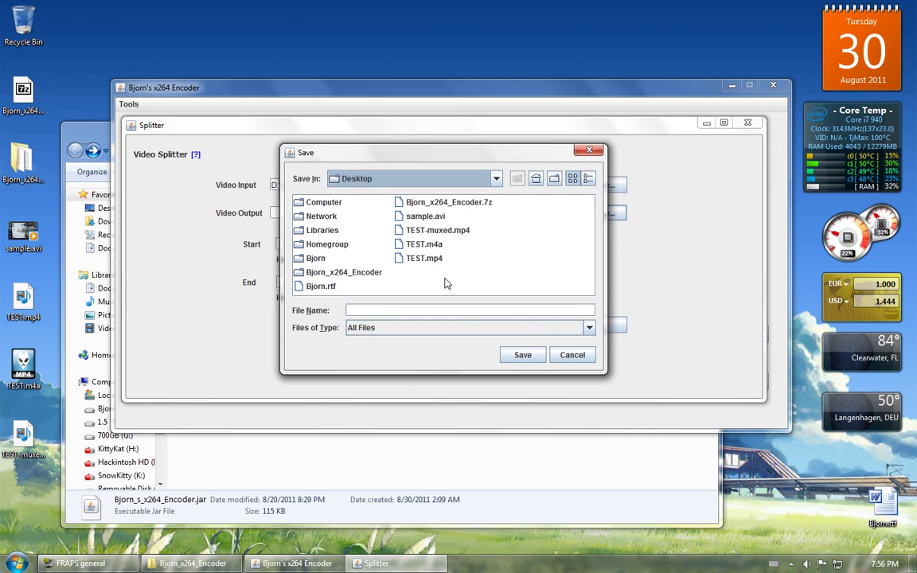
click(348, 311)
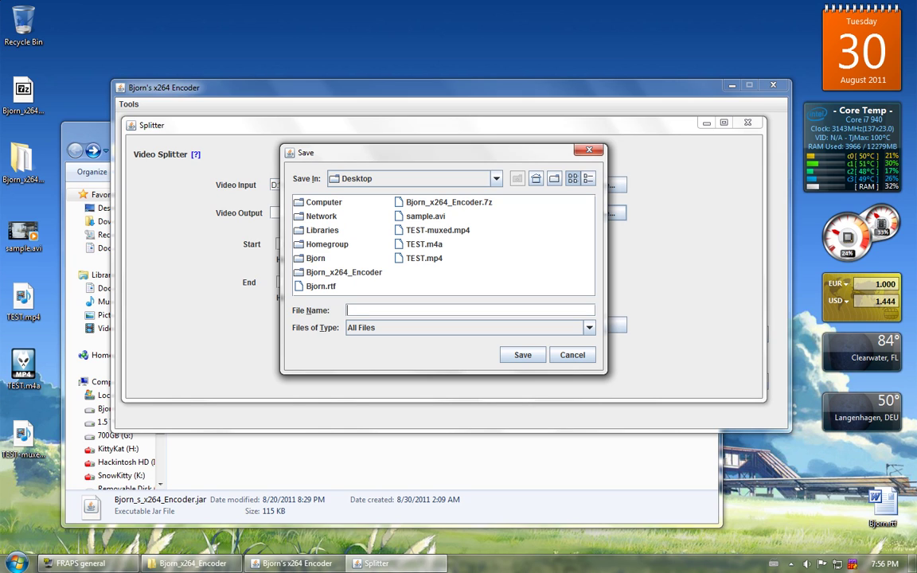
text(ster)
key(Return)
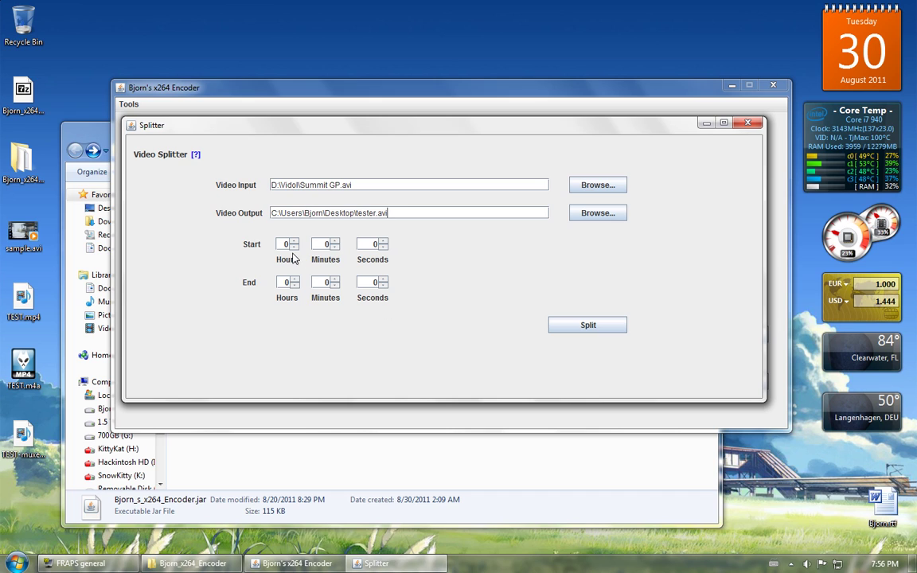
click(334, 241)
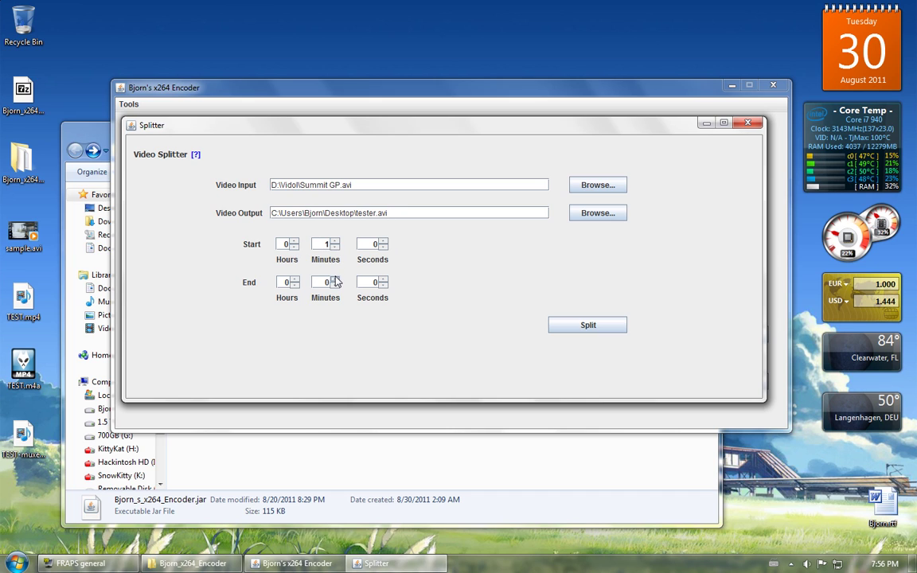
Step: Set the clip to run from 1:00 to 1:30 and start the split
click(334, 280)
click(374, 282)
text(30)
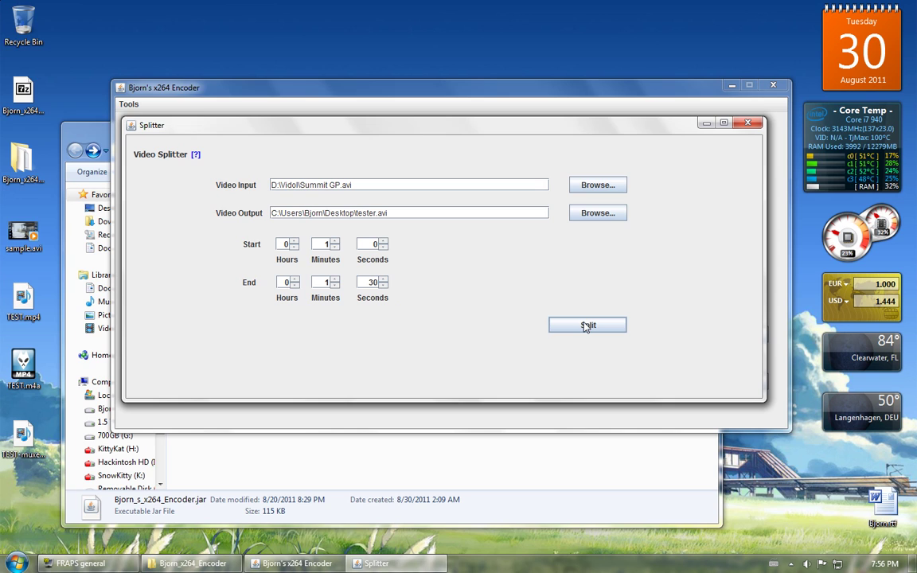
click(586, 327)
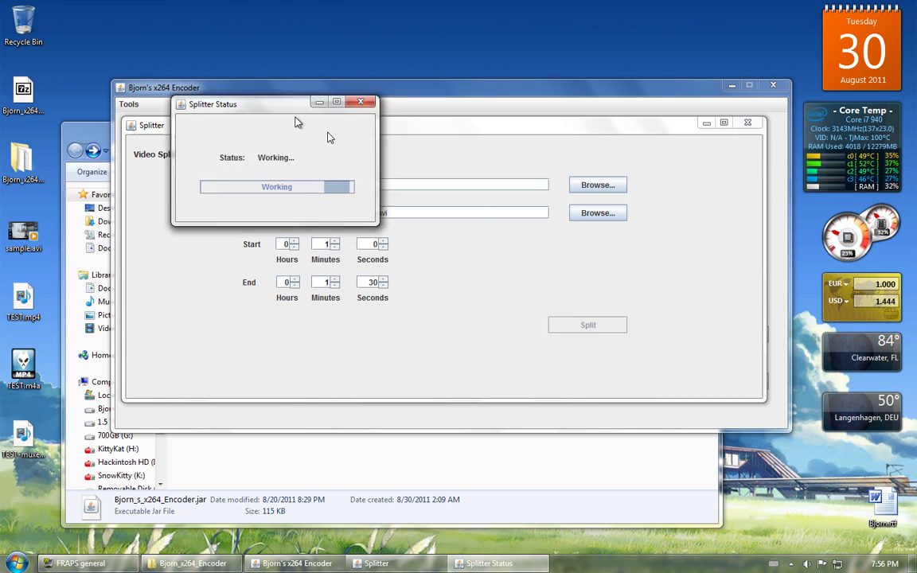
Step: Wait for the splitter to finish, moving its progress window aside while it runs
drag(327, 138, 368, 156)
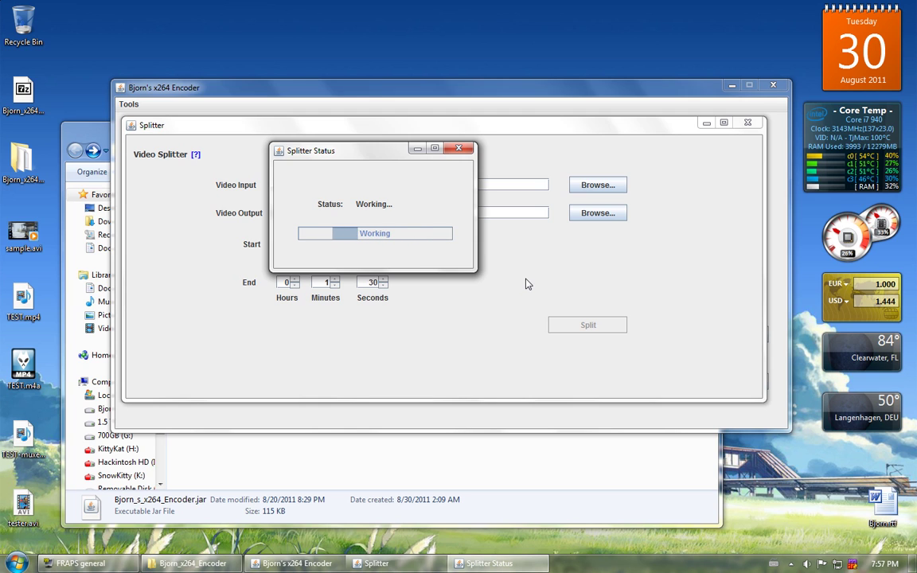
drag(369, 156, 232, 92)
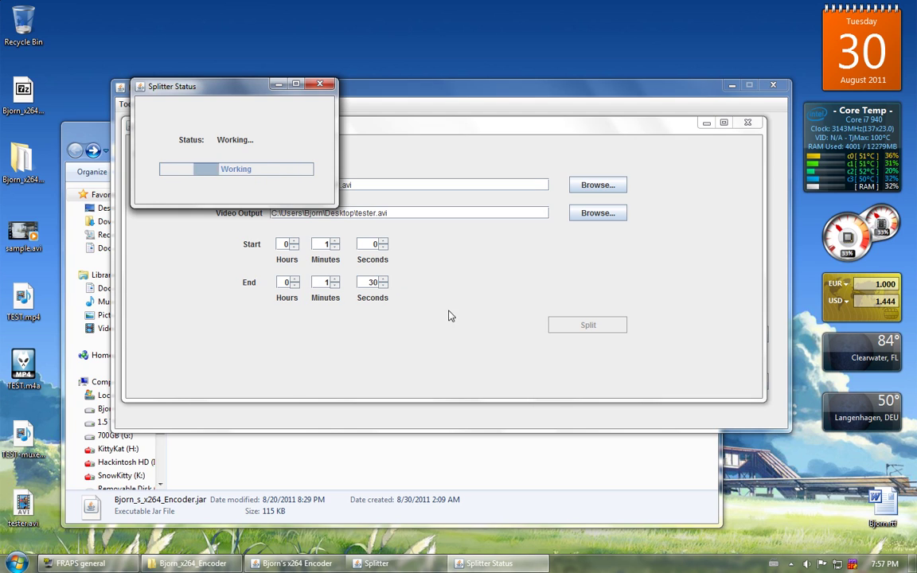
drag(239, 88, 242, 98)
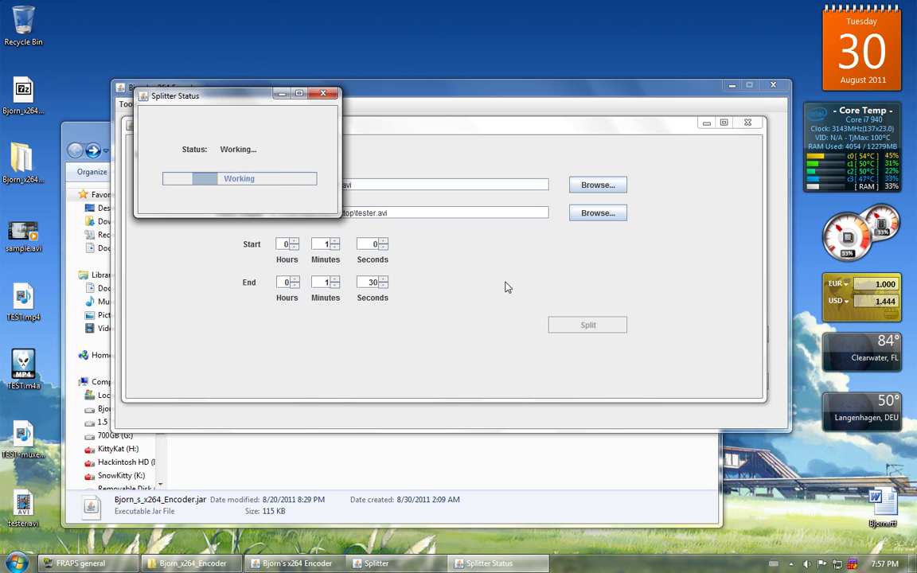
drag(213, 102, 208, 158)
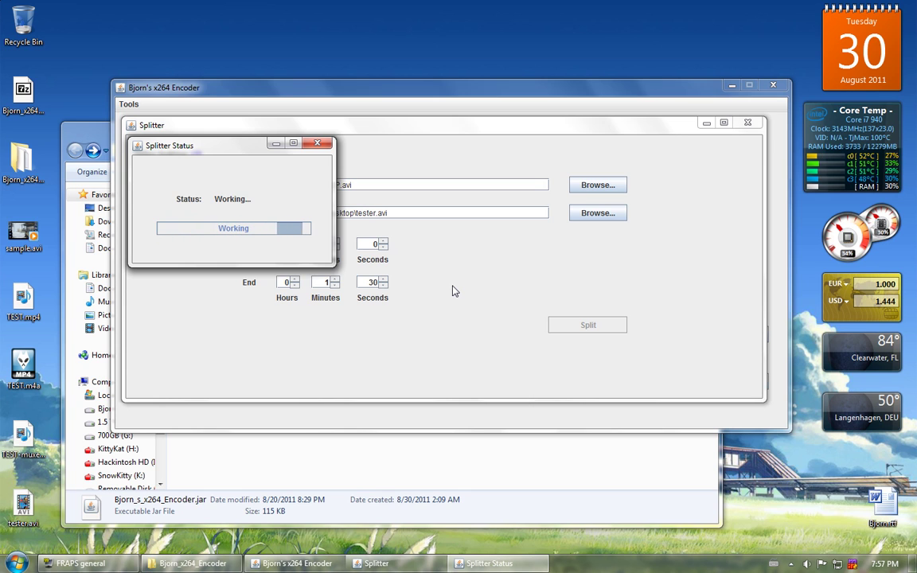
drag(209, 148, 631, 279)
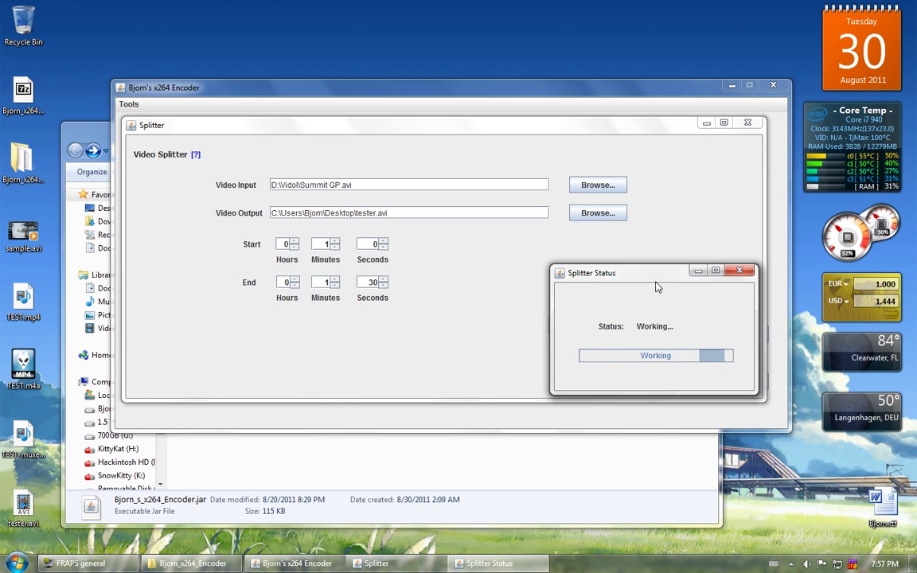
drag(642, 277, 494, 248)
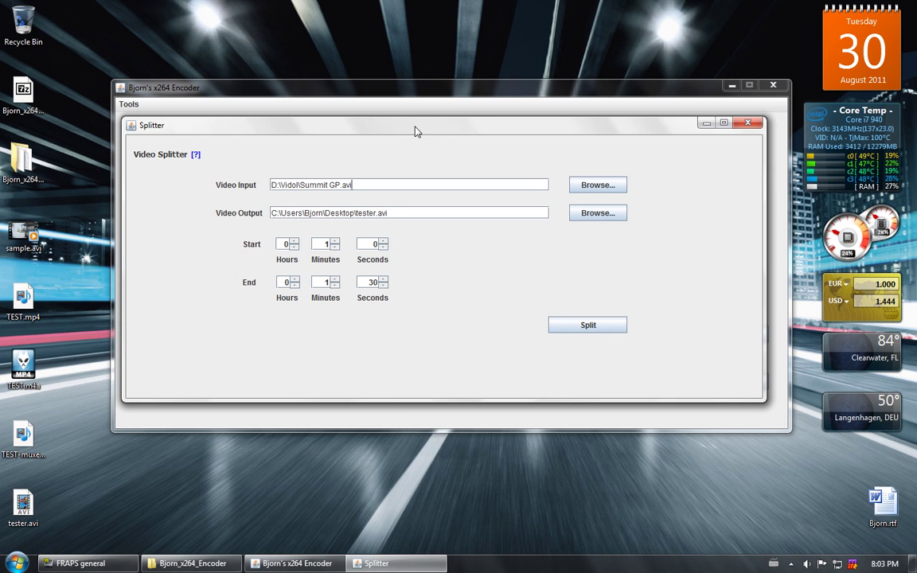
Step: Check the new tester.avi file on the desktop through its context menu
mouse_move(416, 131)
mouse_down()
mouse_move(434, 131)
mouse_move(433, 148)
mouse_move(416, 131)
mouse_up()
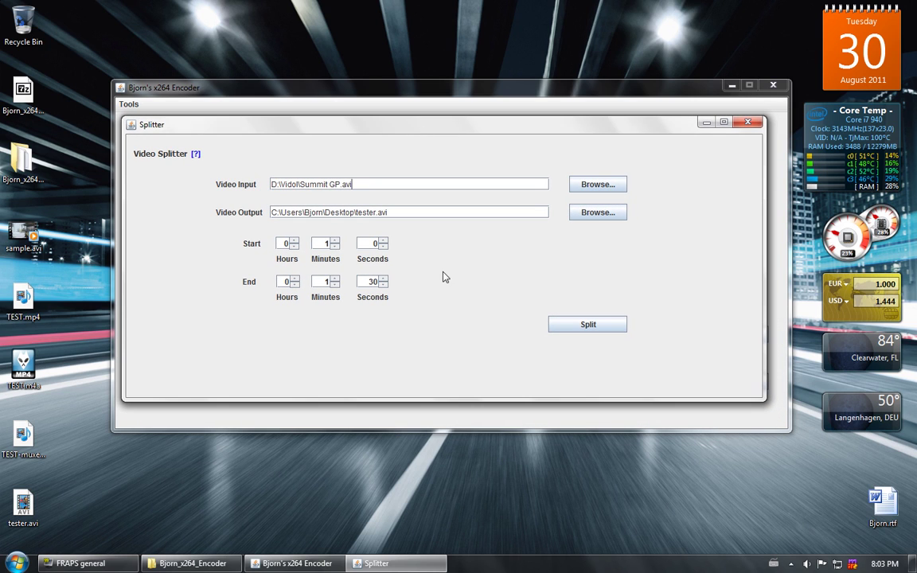
click(23, 505)
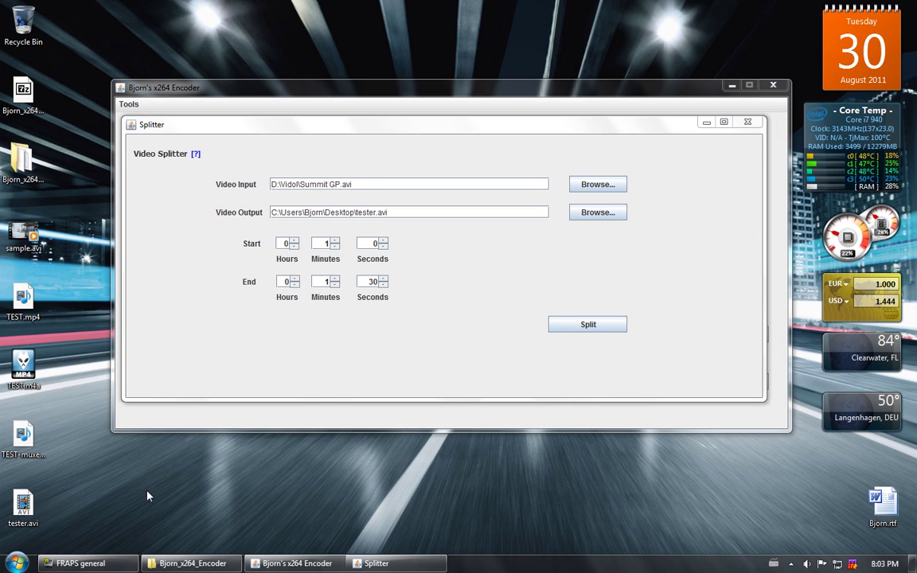
right_click(27, 499)
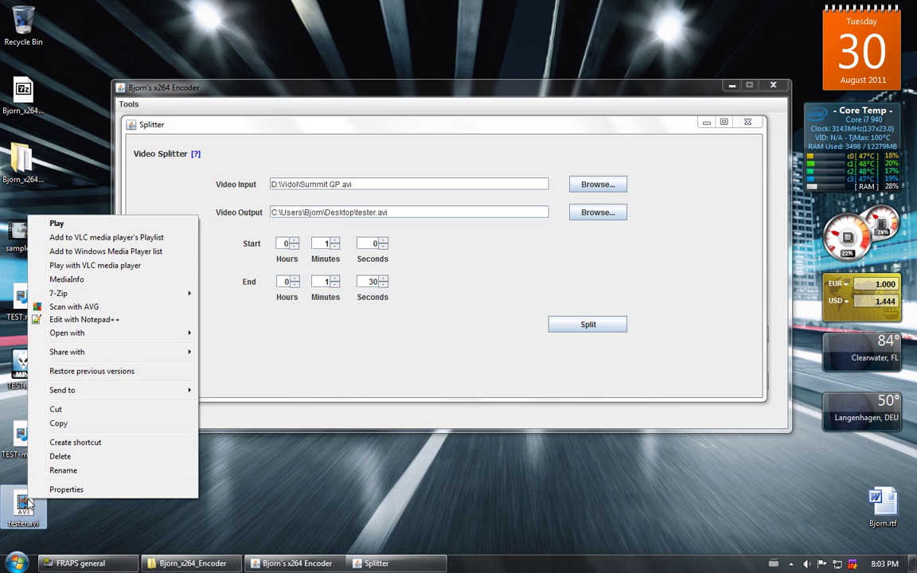
click(358, 381)
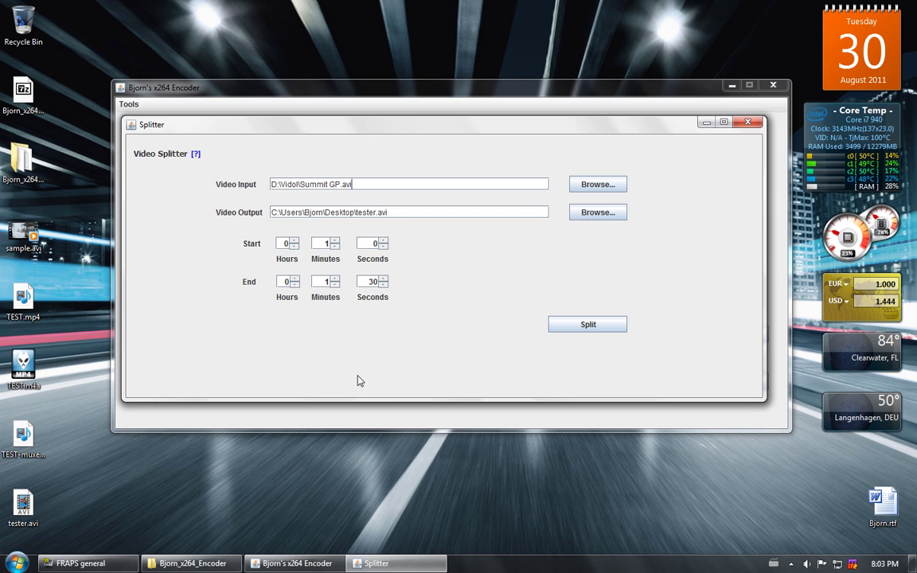
Step: Close the Splitter window and reposition the main encoder window
mouse_move(419, 129)
mouse_down()
mouse_move(444, 126)
mouse_move(430, 139)
mouse_up()
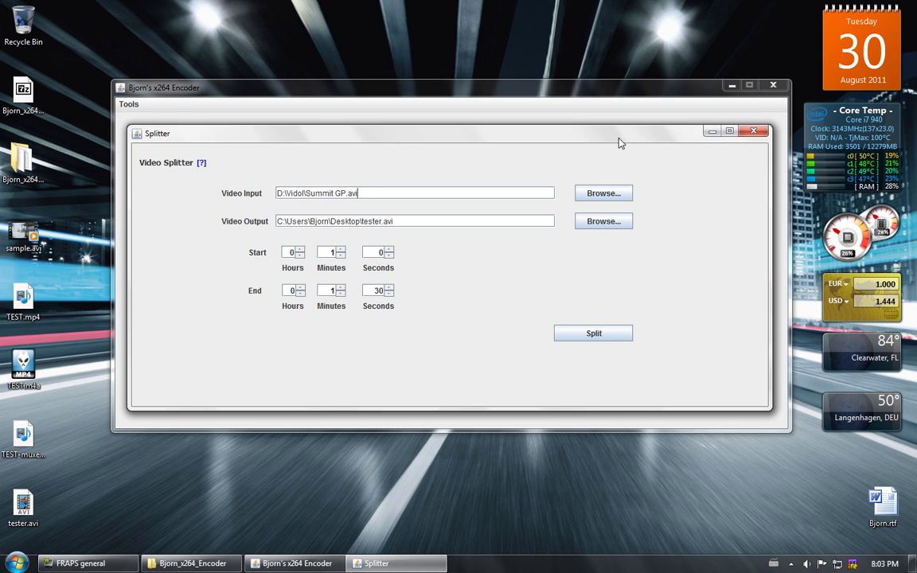
mouse_move(620, 141)
mouse_down()
mouse_move(629, 137)
mouse_move(610, 133)
mouse_up()
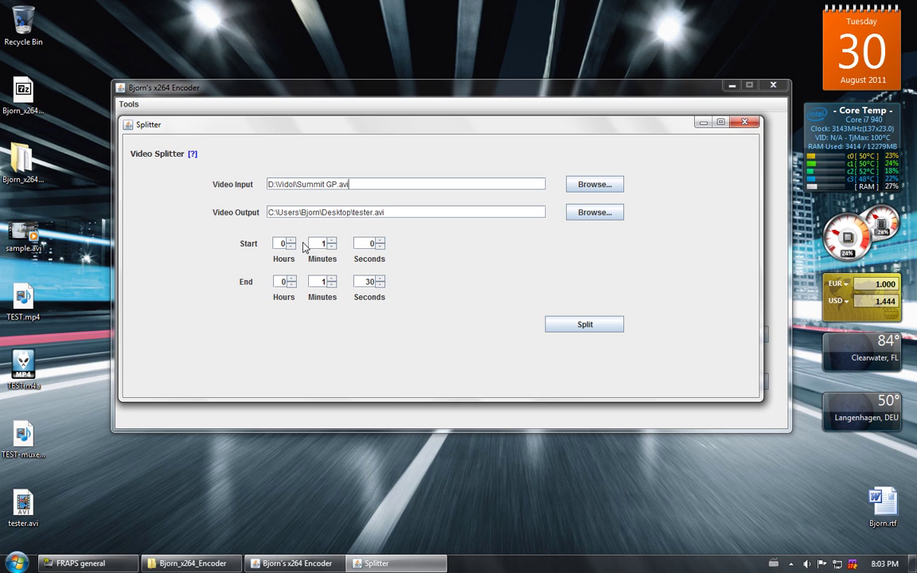
click(741, 123)
drag(523, 96, 512, 120)
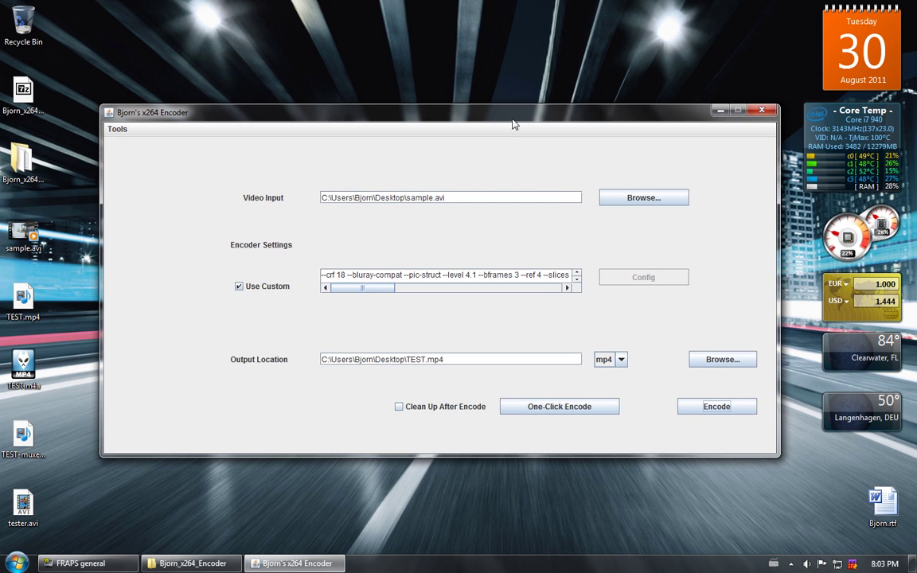
Step: Uncheck Use Custom so the Config button becomes enabled, then reposition the encoder window
click(117, 129)
click(112, 126)
click(239, 285)
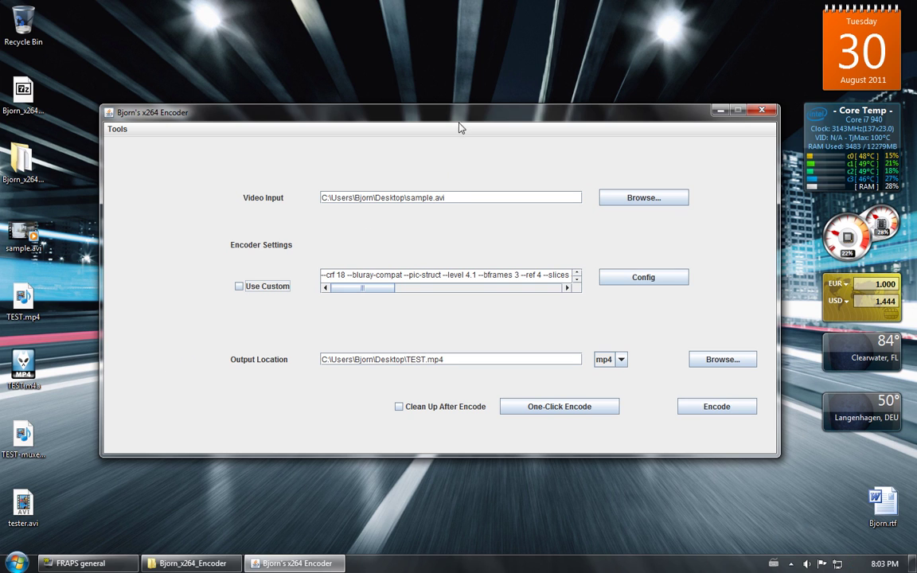
drag(458, 122, 409, 93)
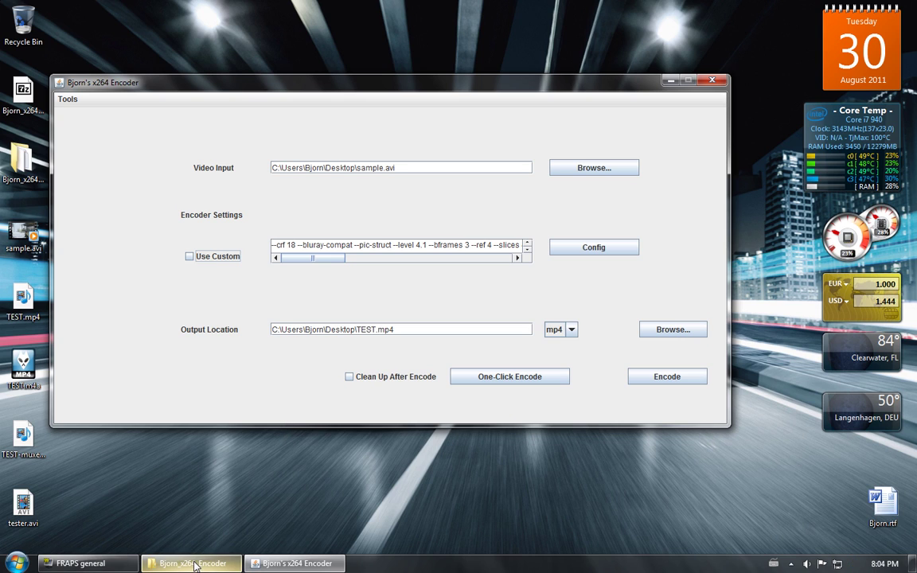
mouse_move(196, 566)
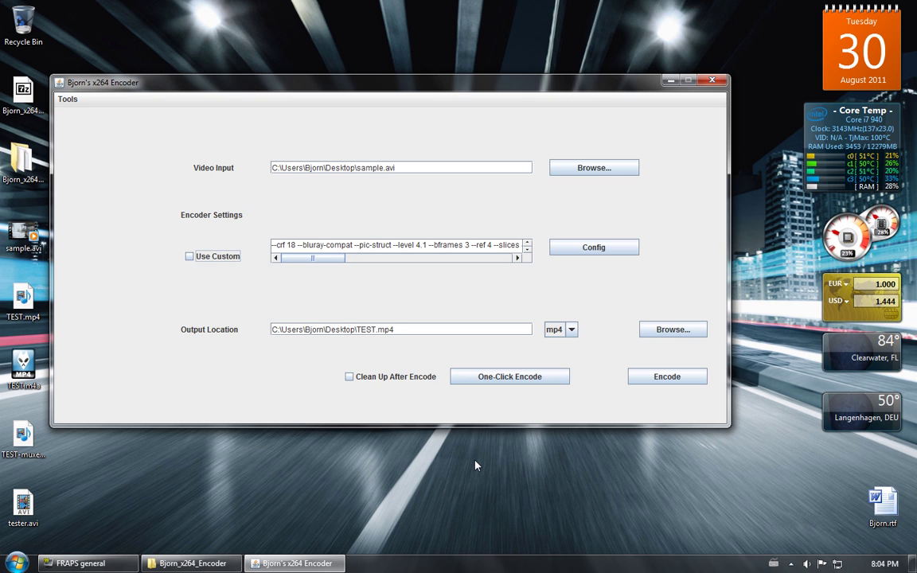
mouse_move(259, 88)
mouse_down()
mouse_move(280, 83)
mouse_move(270, 77)
mouse_up()
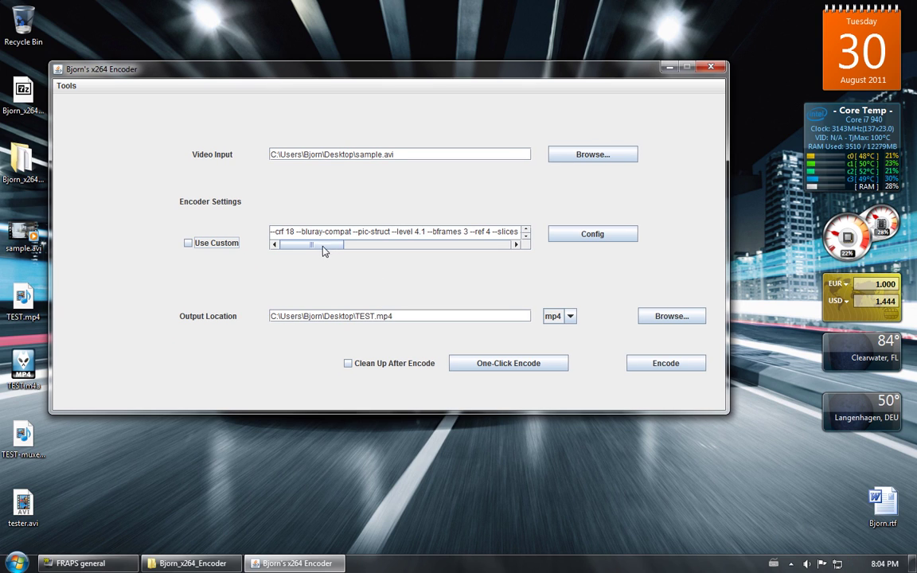
mouse_move(319, 246)
mouse_down()
mouse_move(398, 247)
mouse_move(324, 246)
mouse_up()
click(66, 86)
click(65, 89)
drag(277, 68, 313, 80)
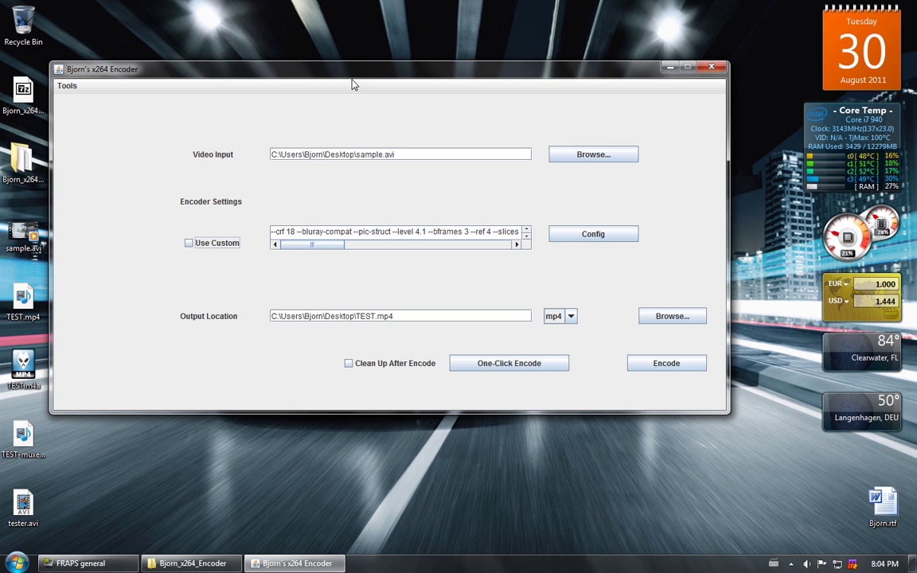
drag(352, 77, 350, 70)
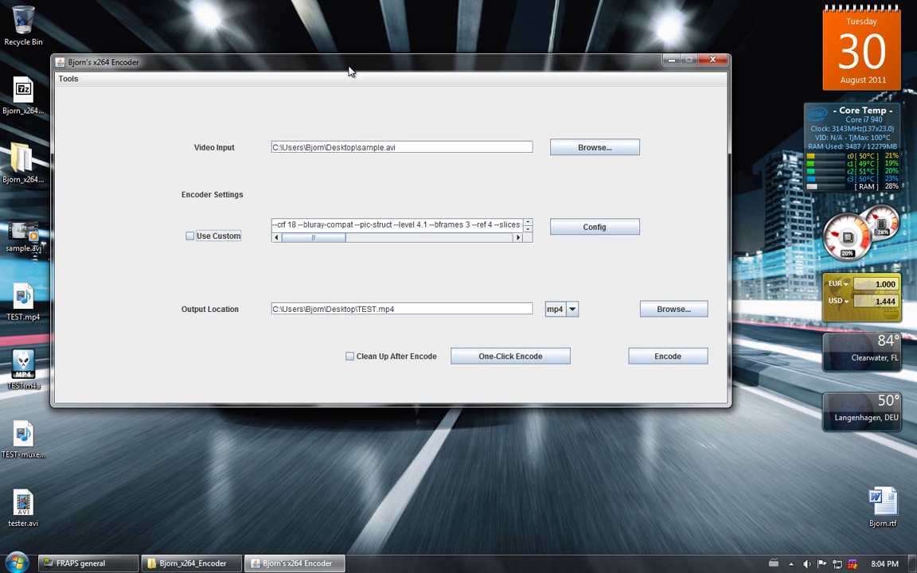
drag(338, 239, 338, 239)
mouse_move(291, 70)
mouse_down()
mouse_move(282, 61)
mouse_move(290, 66)
mouse_up()
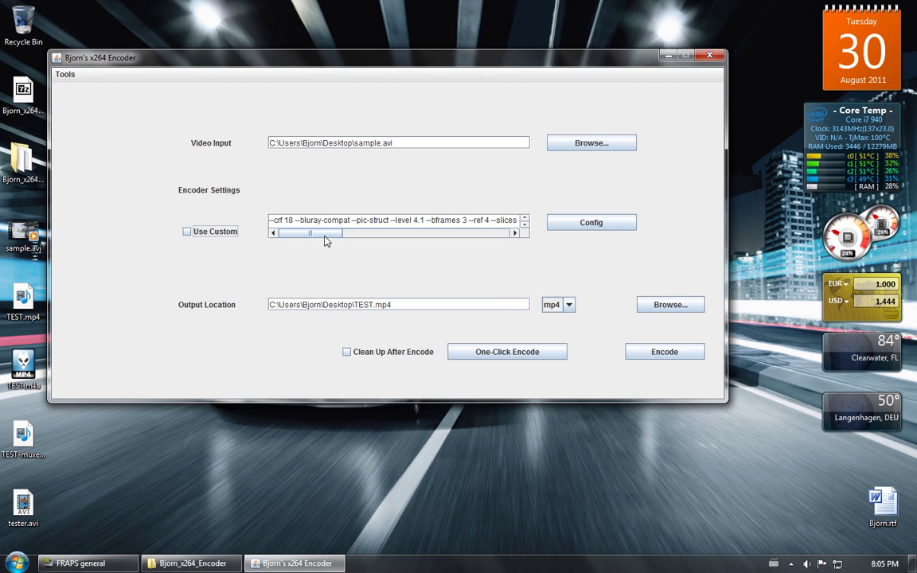
mouse_move(324, 241)
mouse_down()
mouse_move(355, 234)
mouse_move(513, 238)
mouse_move(309, 236)
mouse_up()
drag(379, 61, 360, 71)
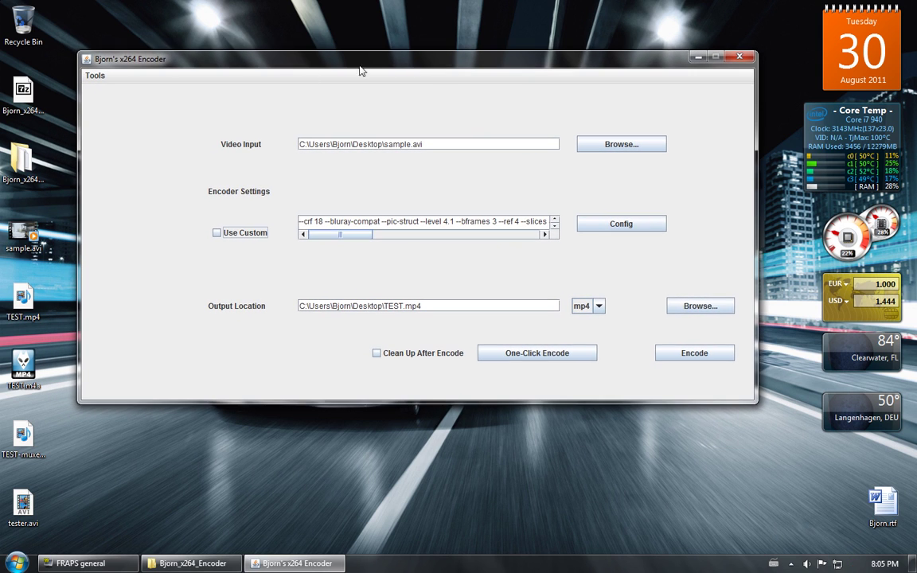
click(95, 75)
click(94, 74)
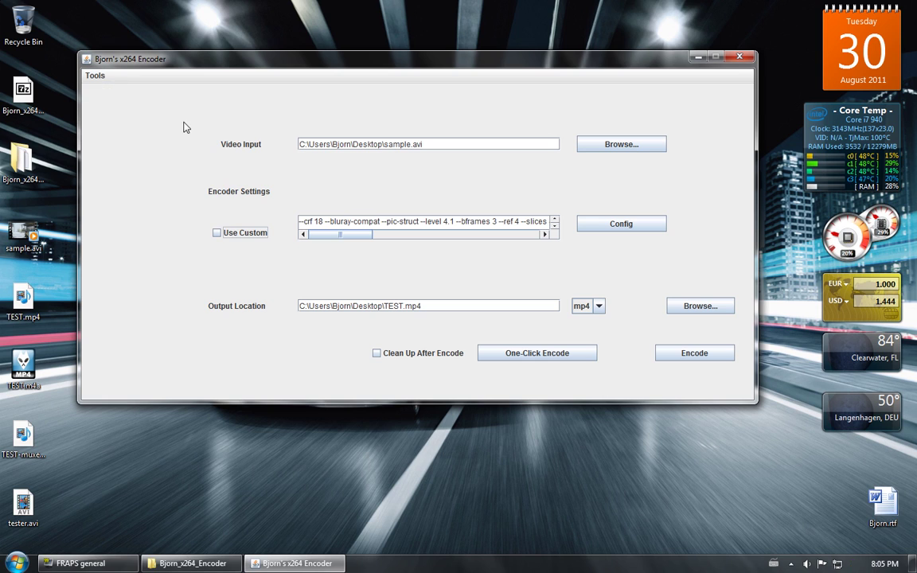
click(102, 80)
click(102, 80)
click(103, 81)
click(104, 81)
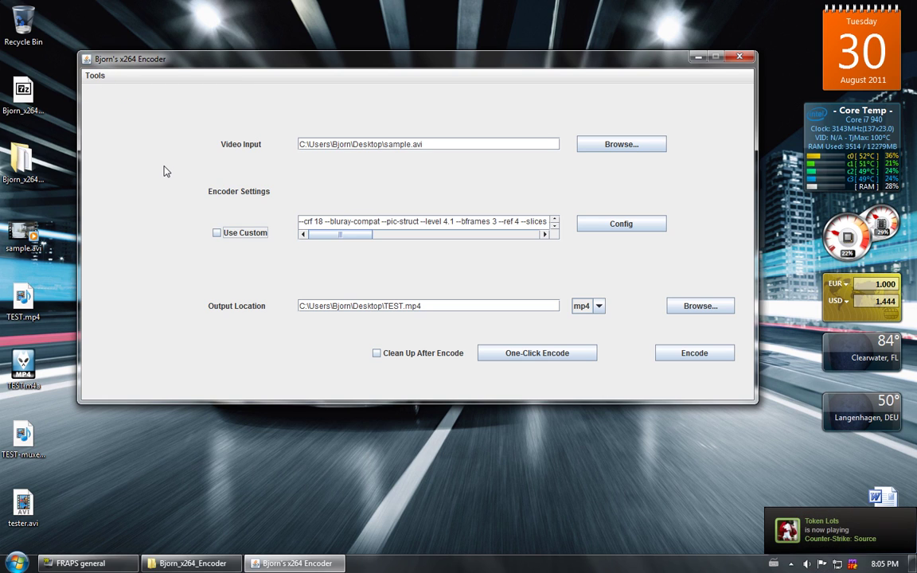